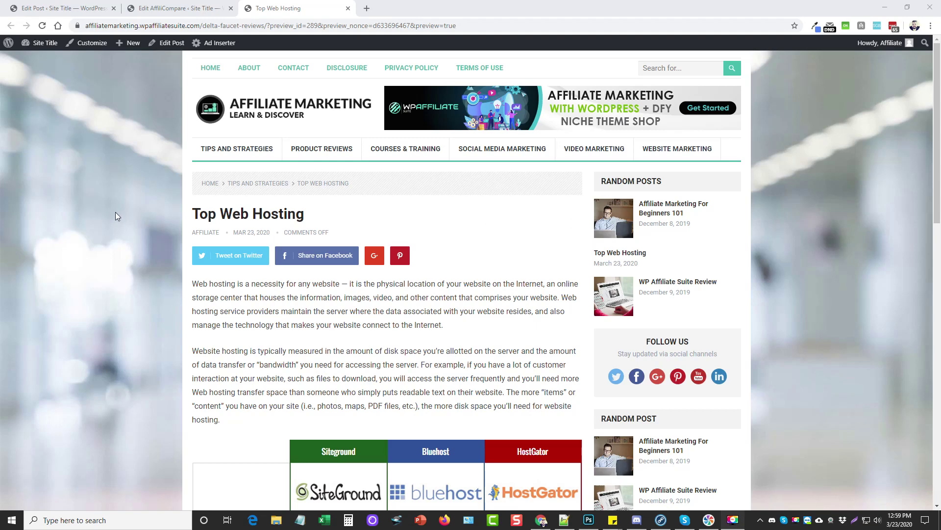
- Scroll the Top Web Hosting preview to view the comparison table, then switch to the post's editor
scroll(201, 149, "down", 6)
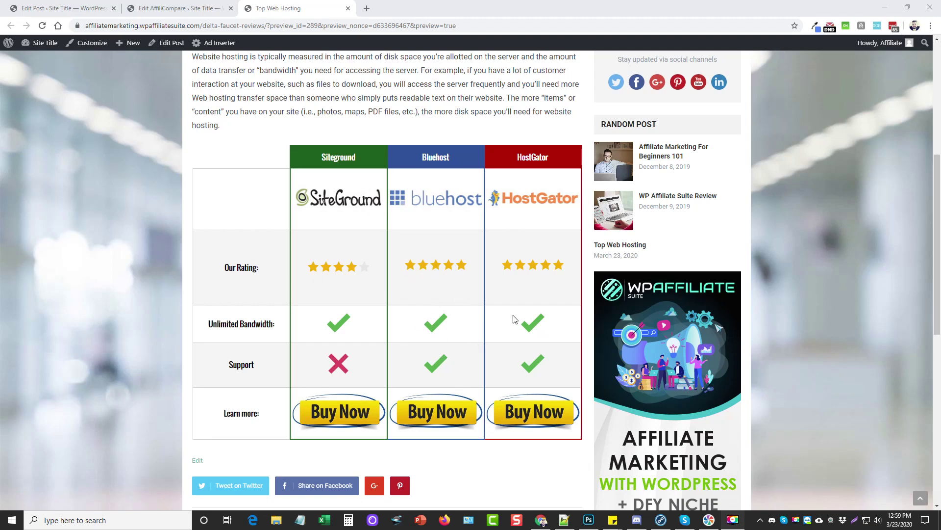
scroll(493, 287, "up", 5)
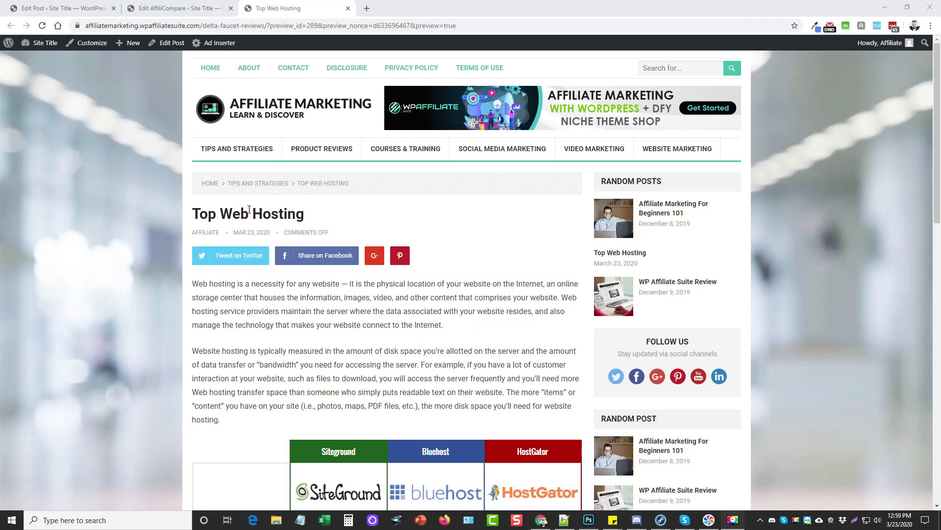
left_click(61, 11)
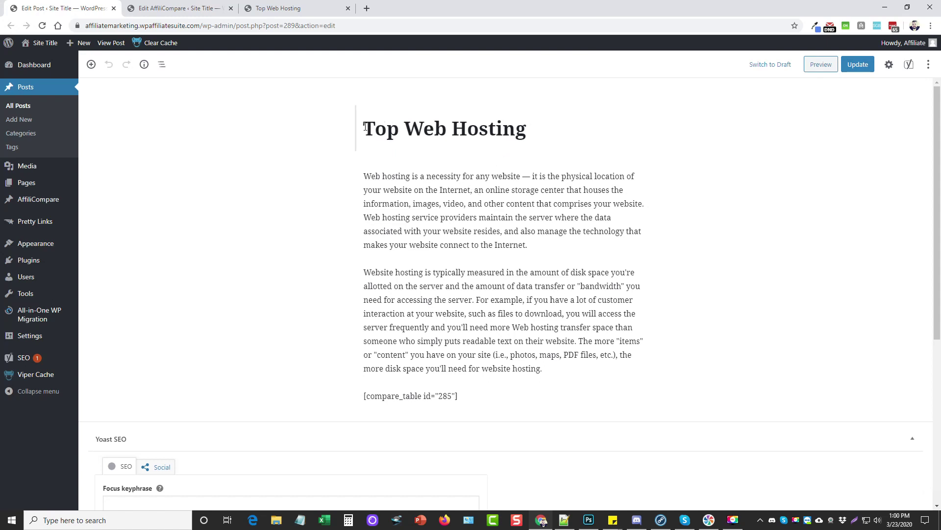
- Look over the post title and its two paragraphs in the block editor
left_click_drag(365, 127, 551, 126)
left_click(455, 190)
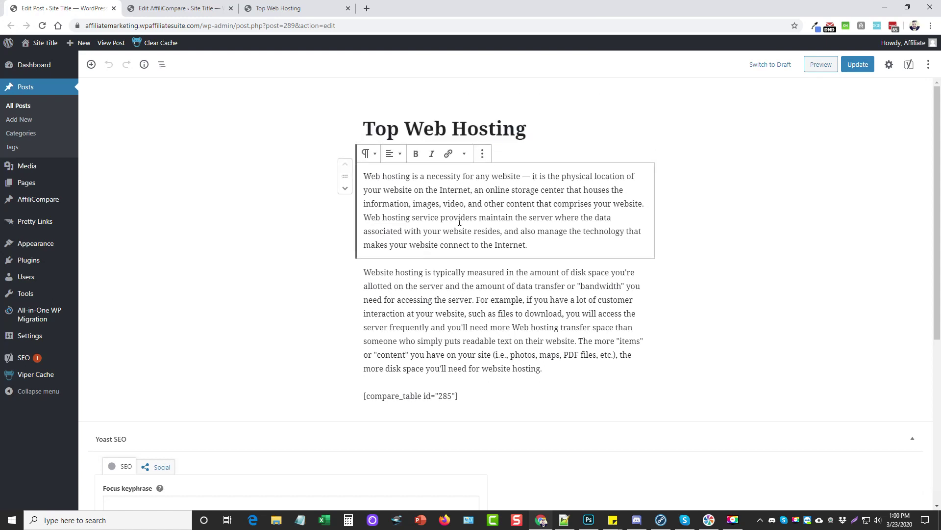
left_click(473, 272)
scroll(479, 275, "down", 3)
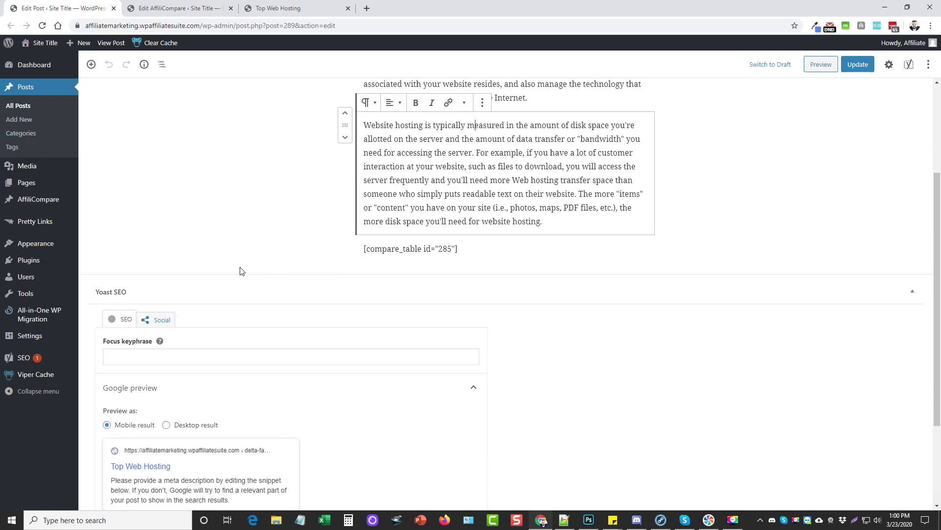
mouse_move(43, 209)
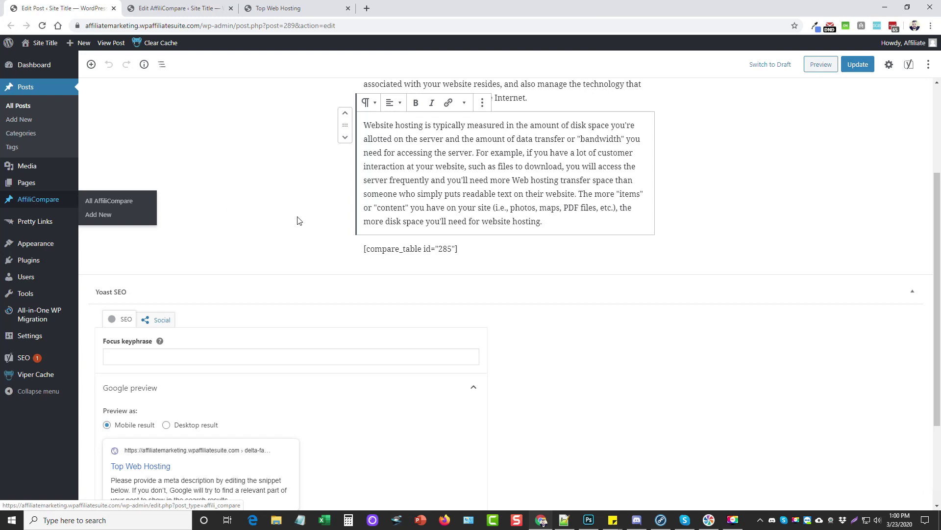
- Highlight the [compare_table id="285"] shortcode, then switch to that table's AffiliCompare editor
left_click_drag(465, 248, 363, 249)
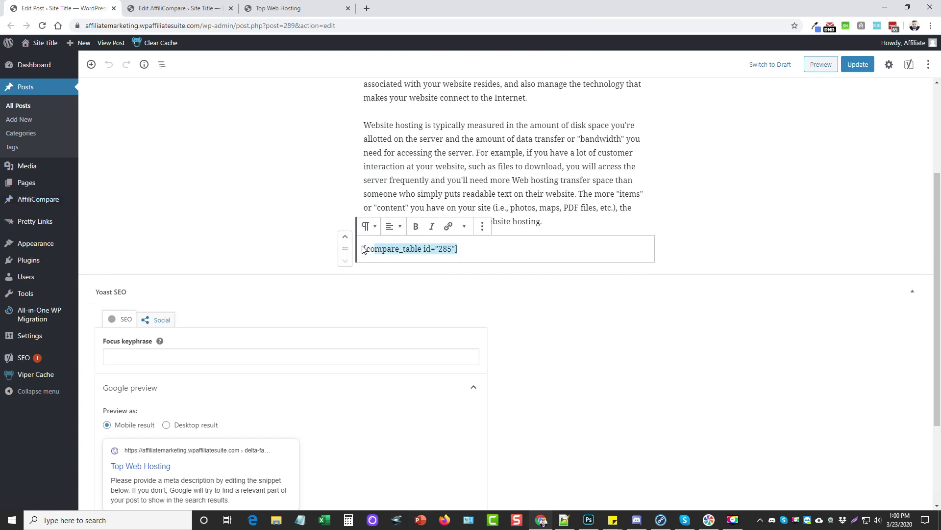
left_click(378, 250)
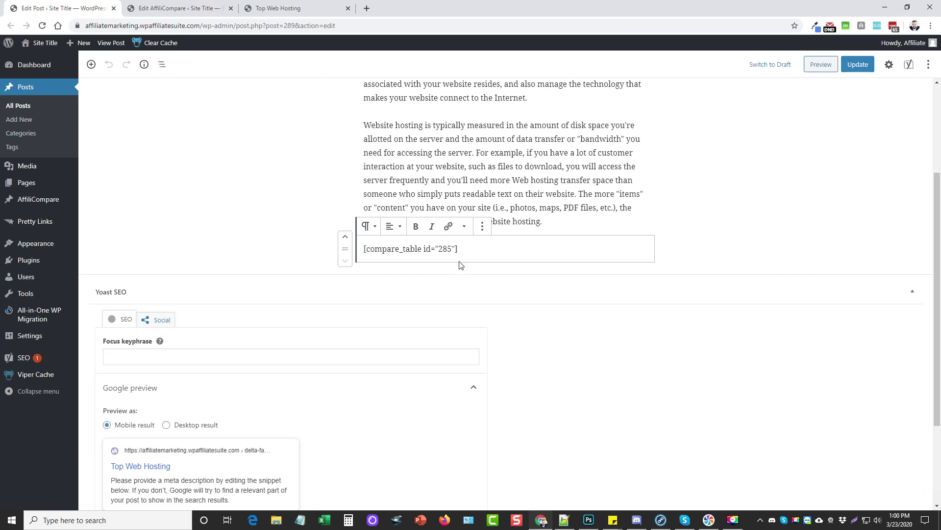
scroll(461, 265, "up", 1)
scroll(431, 300, "up", 2)
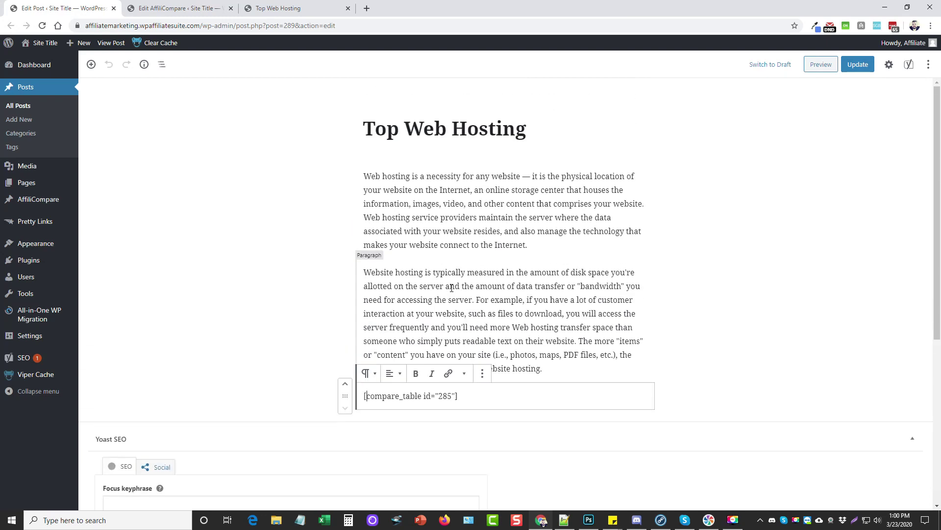
left_click(151, 12)
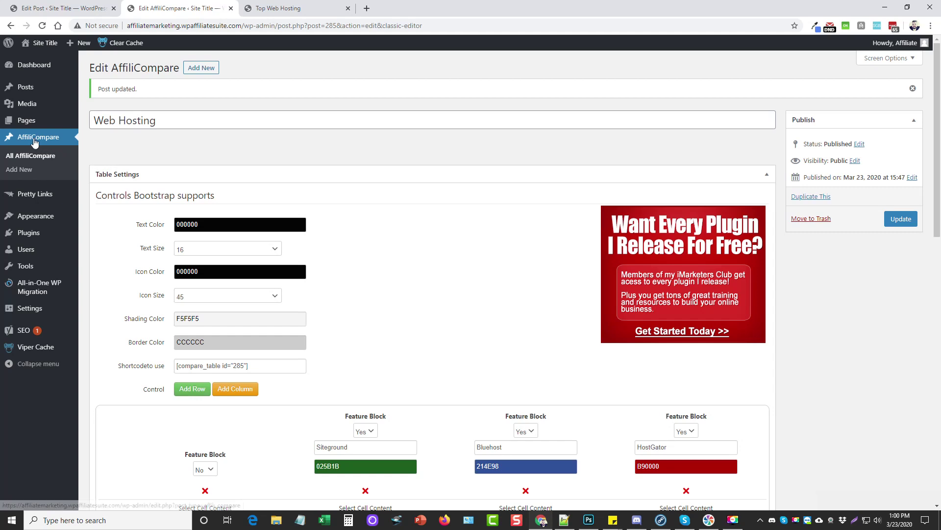
- Highlight the table title 'Web Hosting' in the AffiliCompare editor
scroll(448, 286, "down", 1)
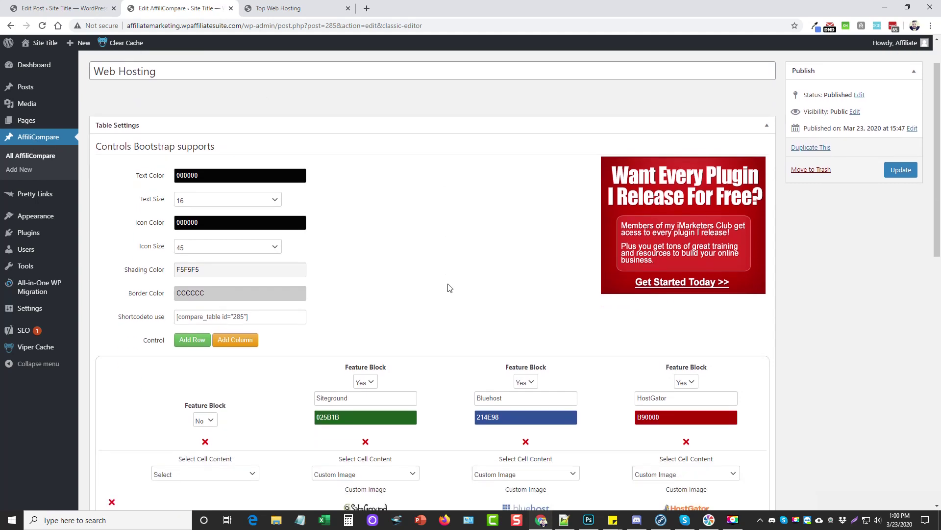
scroll(450, 287, "up", 1)
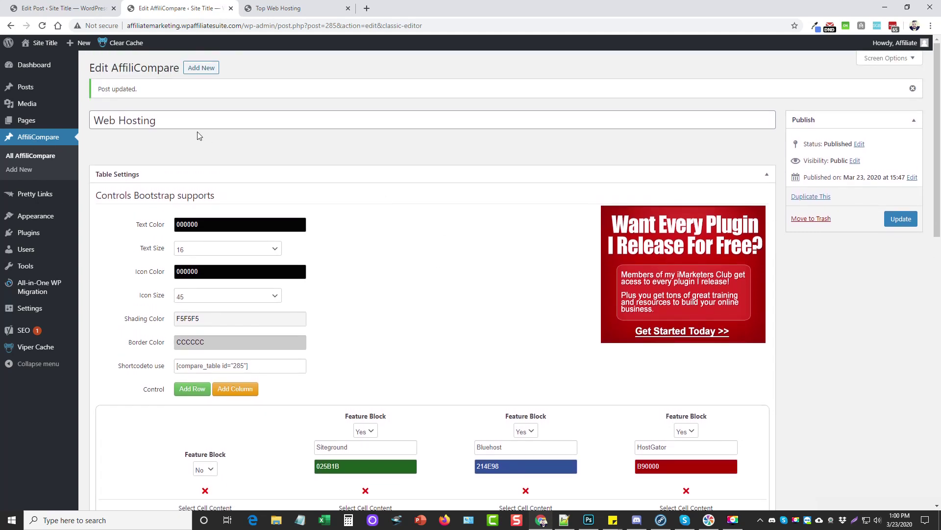
left_click_drag(163, 120, 90, 120)
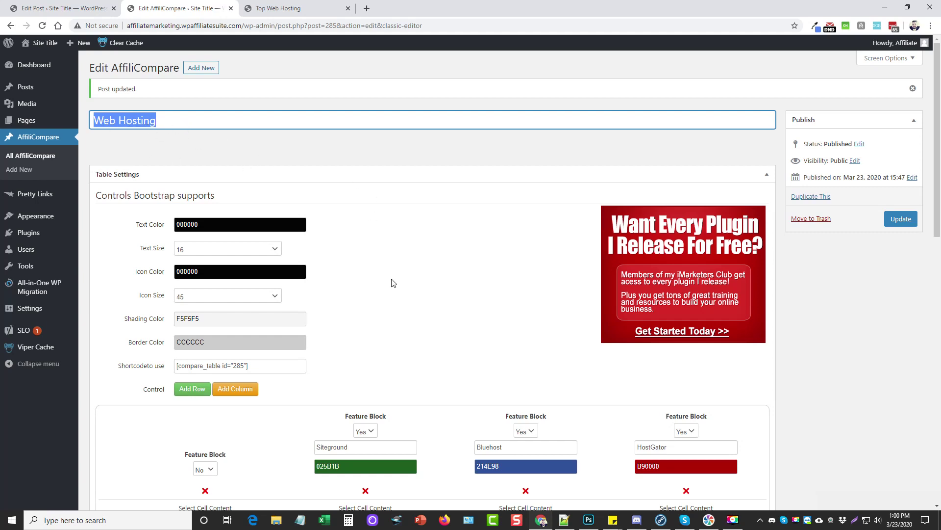
- Highlight the table's Shortcode field text, then return to the Top Web Hosting preview
scroll(436, 280, "down", 2)
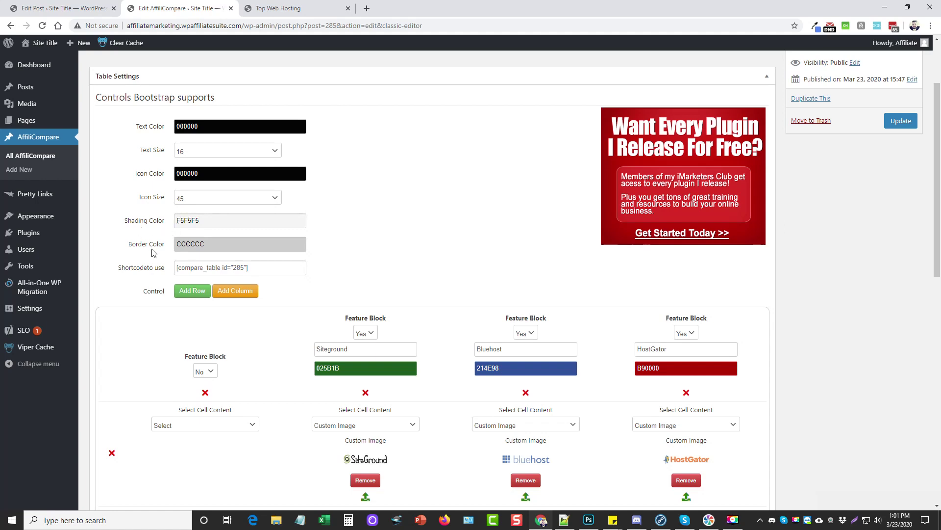
left_click_drag(258, 268, 207, 271)
left_click(413, 276)
scroll(141, 321, "down", 2)
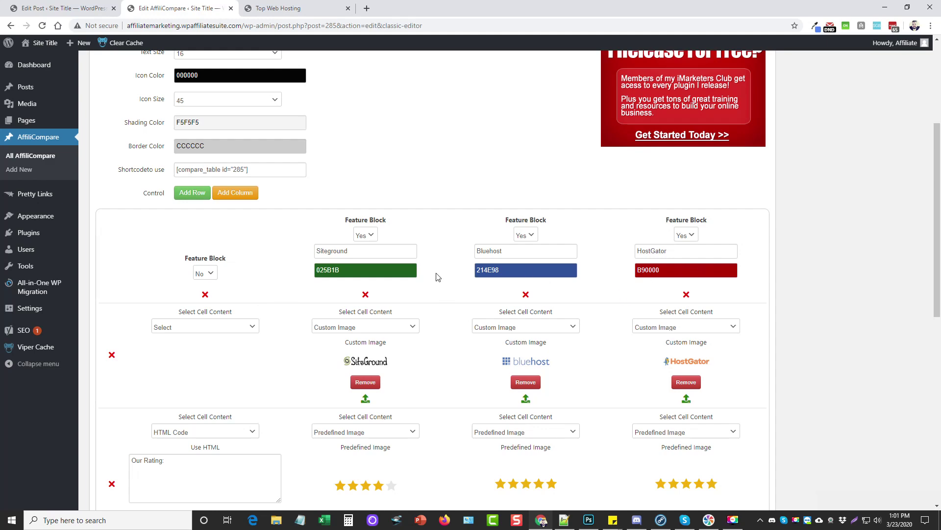
left_click(294, 8)
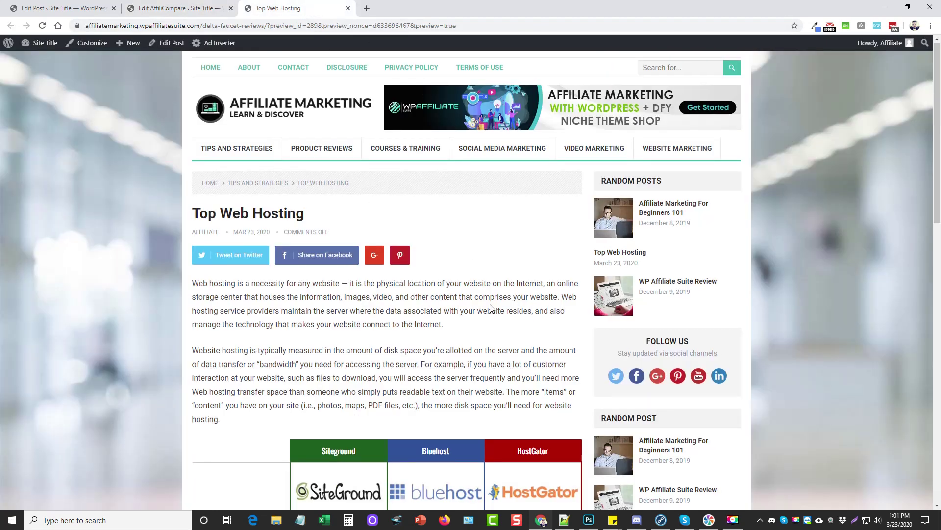
- Highlight the Our Rating, Unlimited Bandwidth and Support row labels, then return to the table editor
scroll(504, 276, "down", 7)
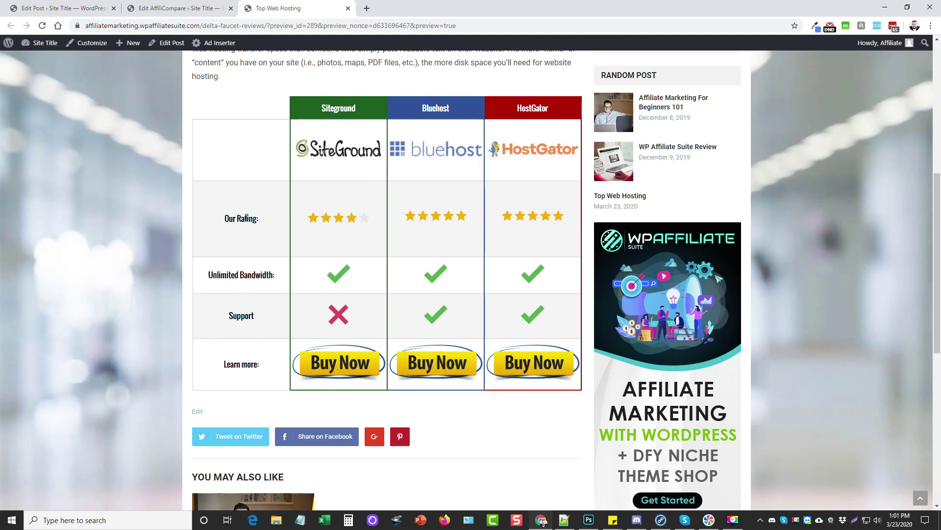
left_click_drag(224, 218, 260, 218)
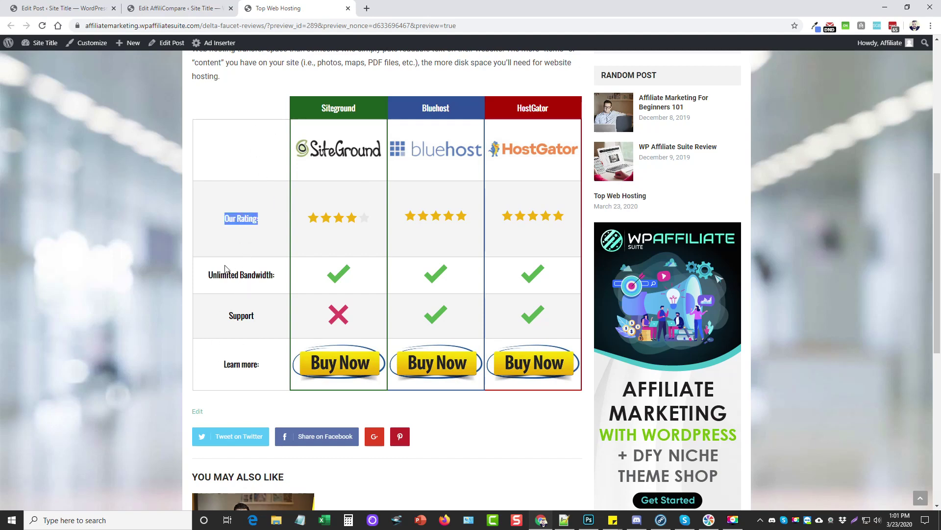
left_click_drag(210, 274, 273, 275)
left_click_drag(228, 315, 265, 317)
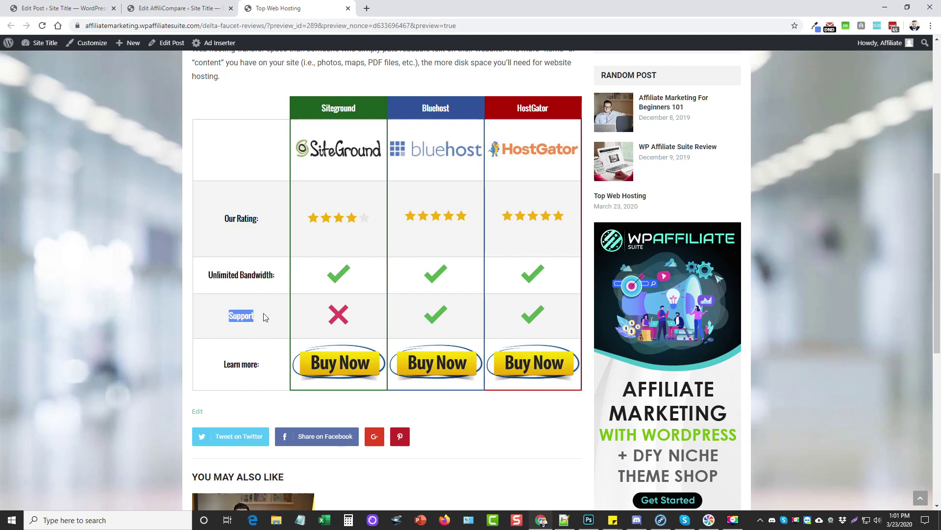
left_click(254, 368)
left_click(198, 11)
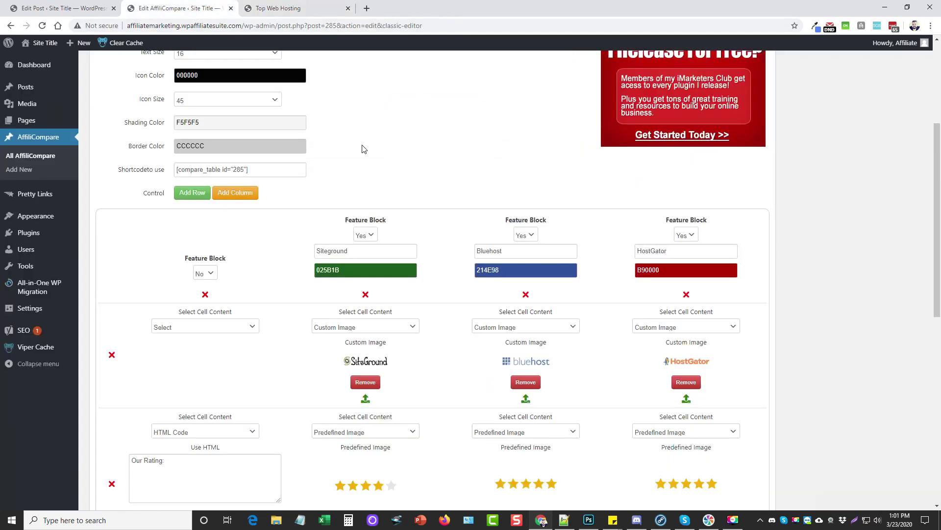
left_click(192, 192)
scroll(134, 223, "down", 2)
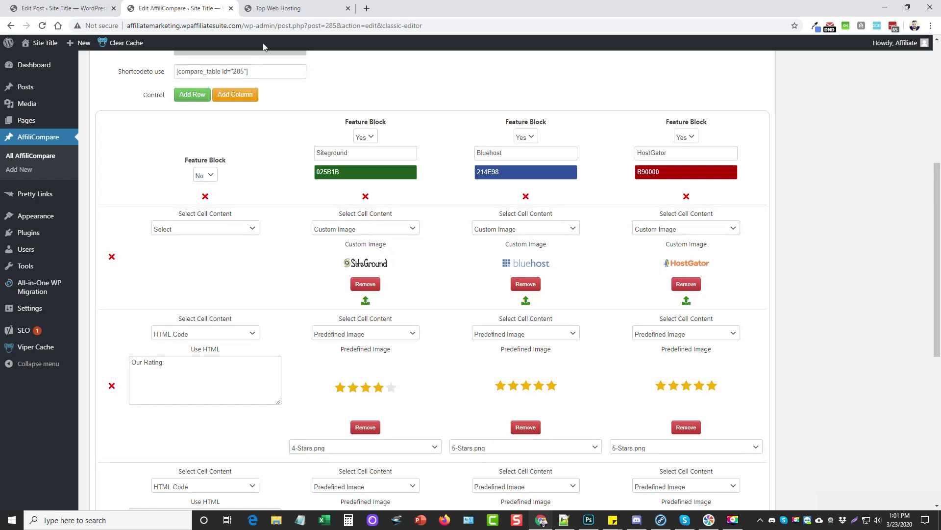
left_click(277, 8)
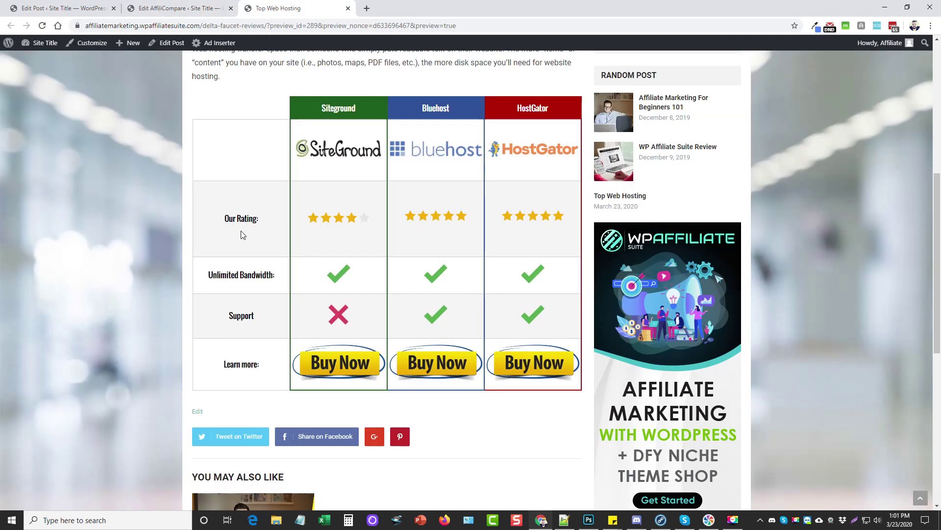
left_click(195, 10)
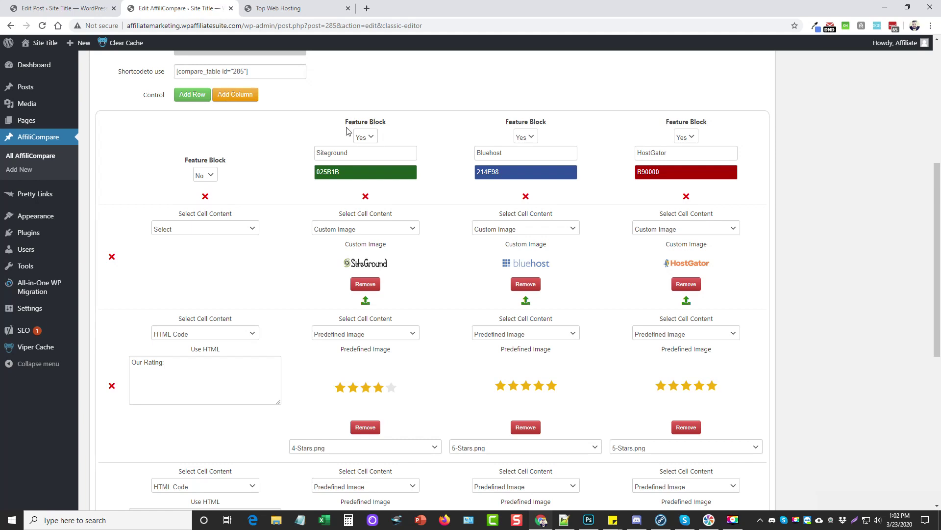
left_click_drag(351, 156, 308, 160)
left_click_drag(509, 158, 465, 155)
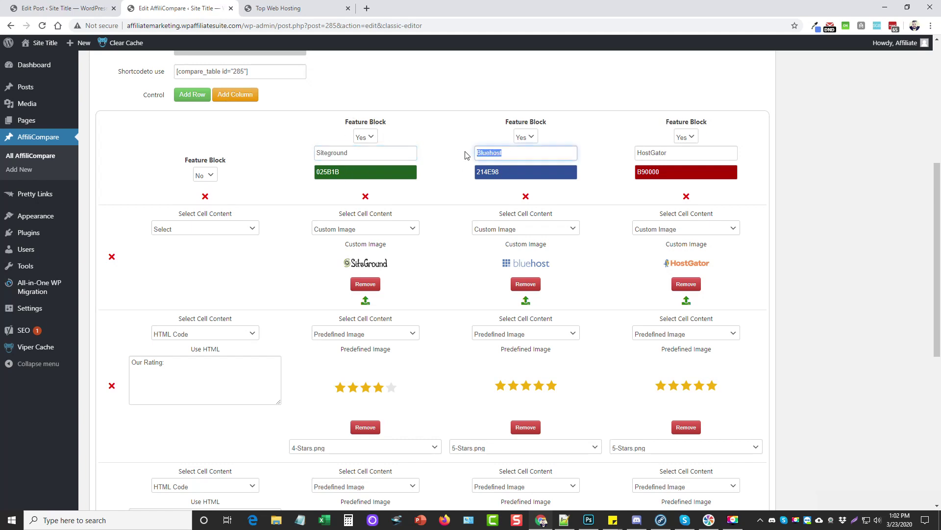
left_click_drag(670, 150, 632, 153)
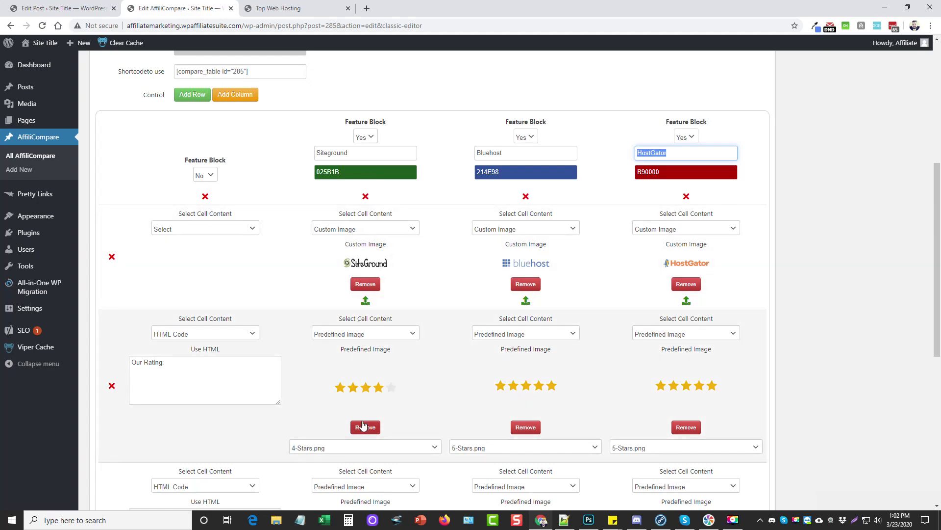
left_click(312, 15)
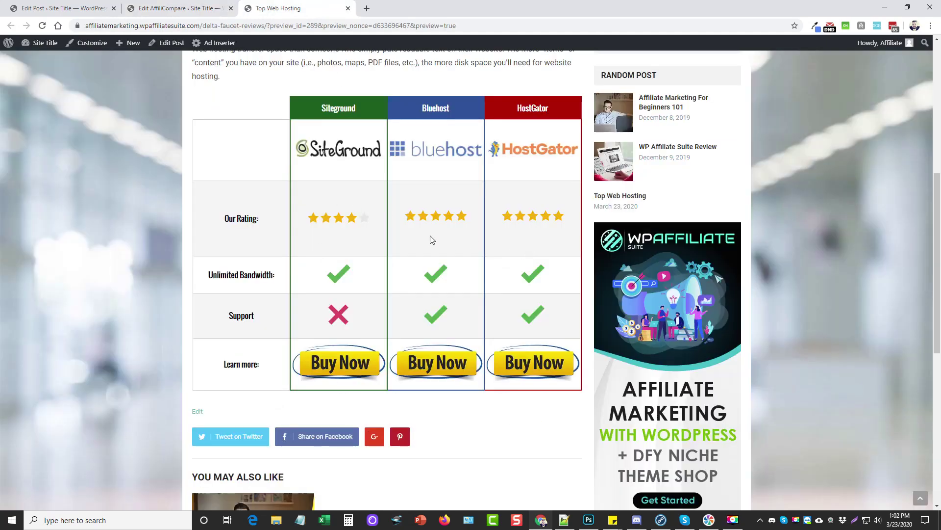
left_click(202, 10)
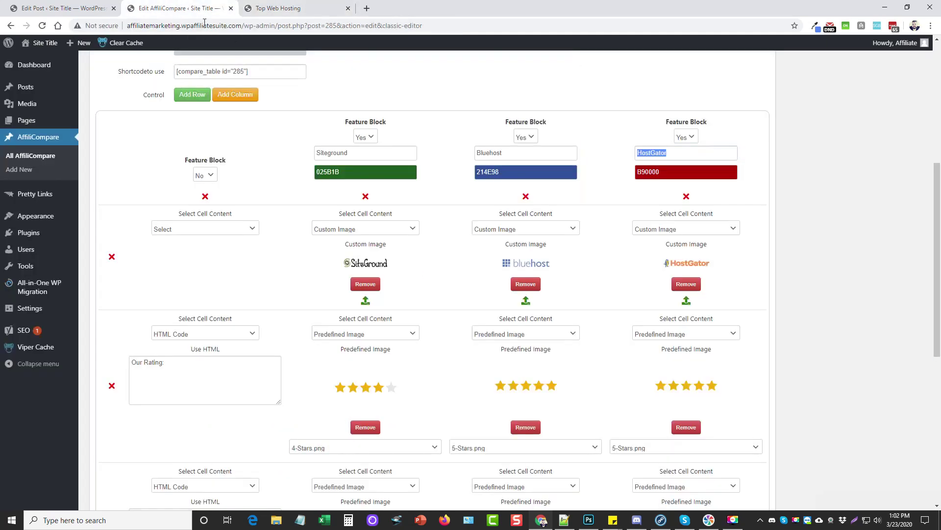
scroll(424, 340, "down", 3)
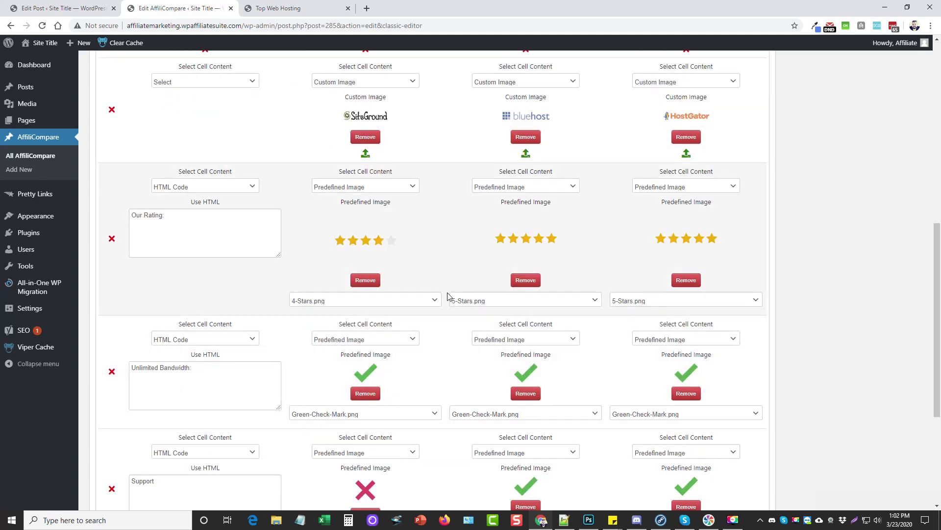
scroll(446, 294, "up", 2)
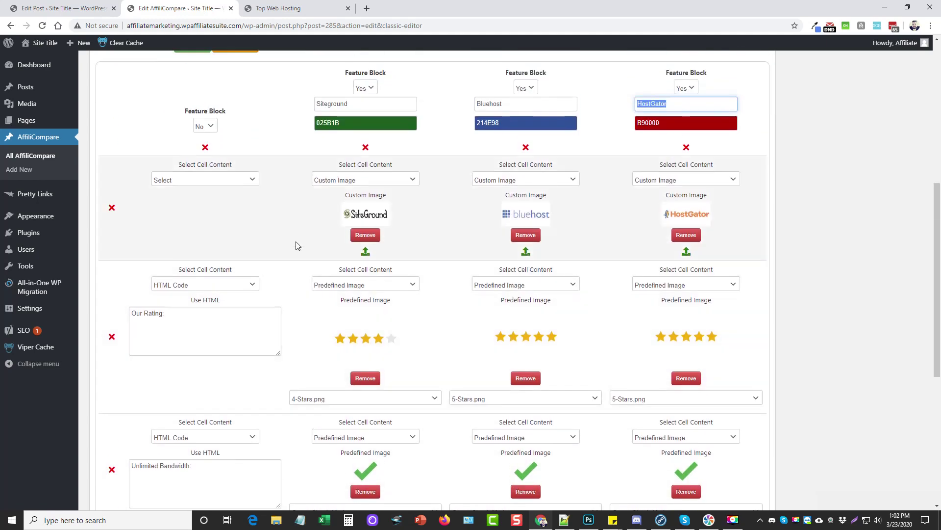
scroll(431, 261, "up", 3)
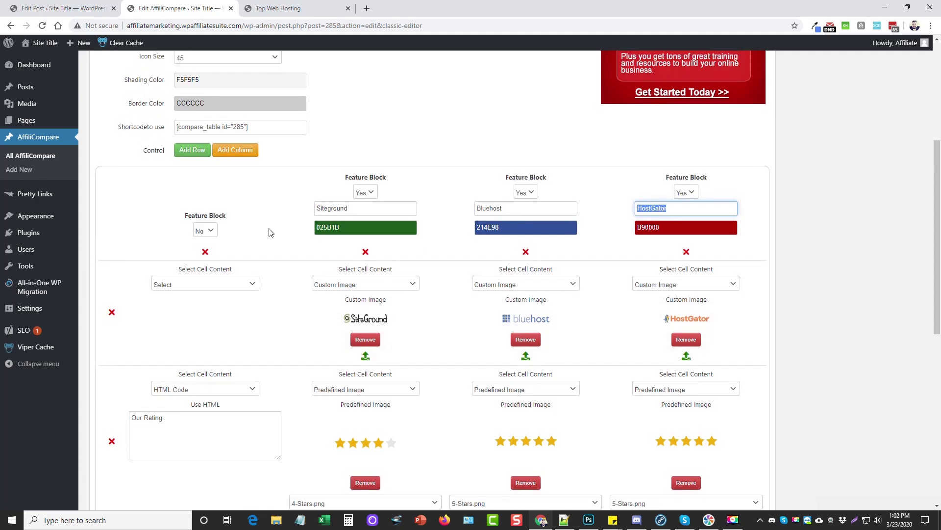
scroll(289, 299, "down", 2)
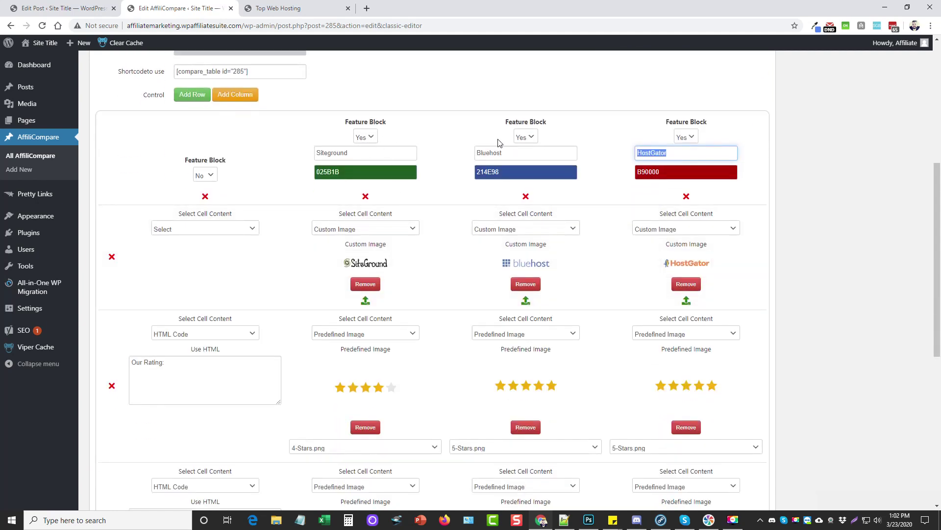
left_click(302, 9)
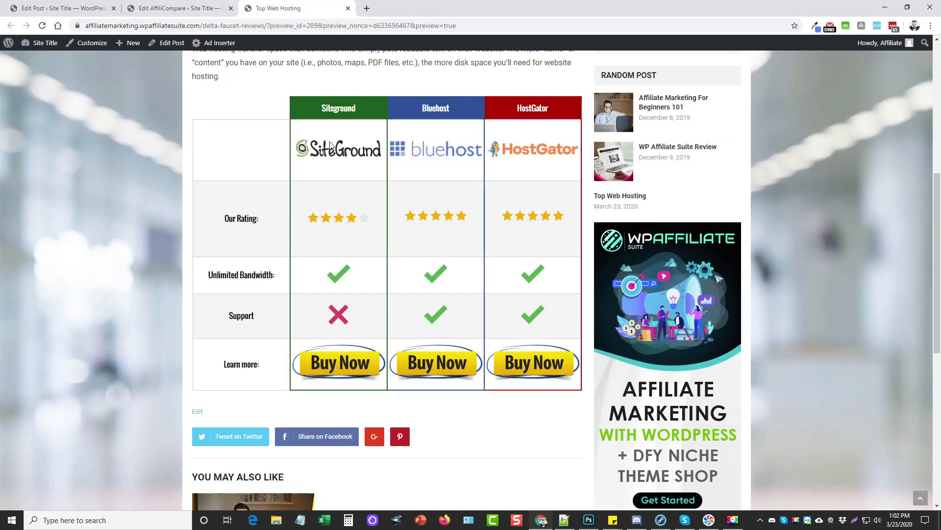
left_click_drag(304, 104, 547, 105)
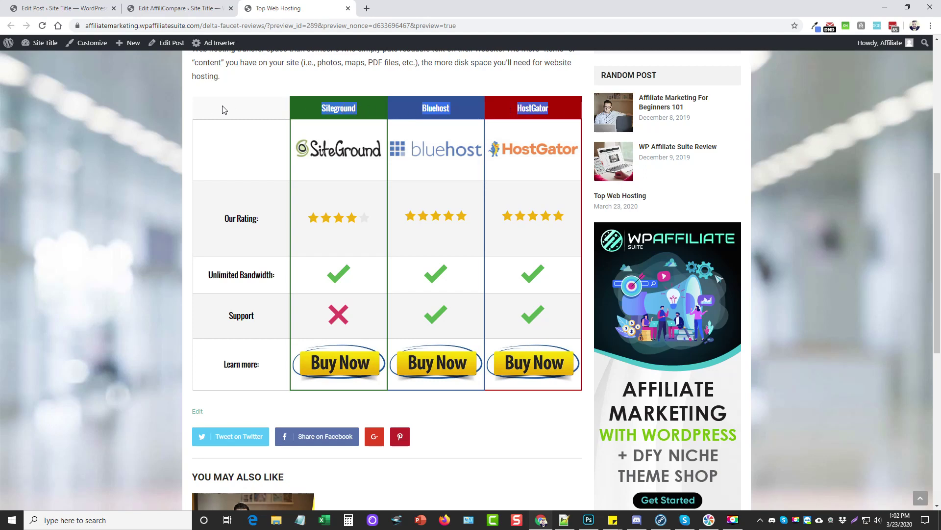
left_click(182, 9)
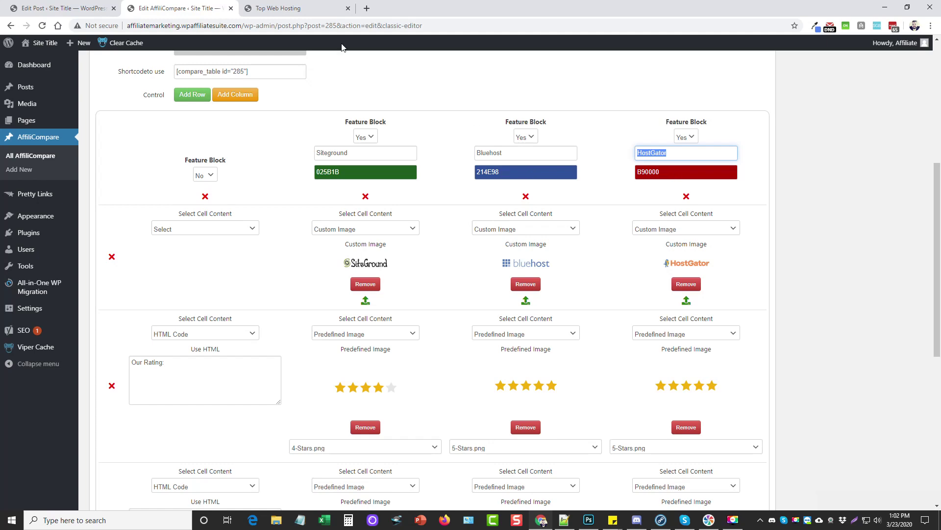
left_click(319, 8)
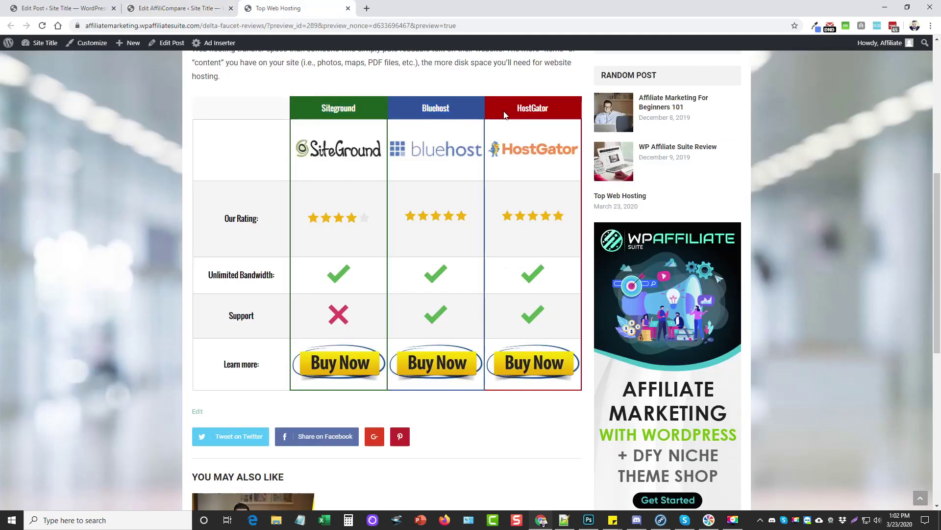
left_click(191, 14)
scroll(291, 276, "down", 1)
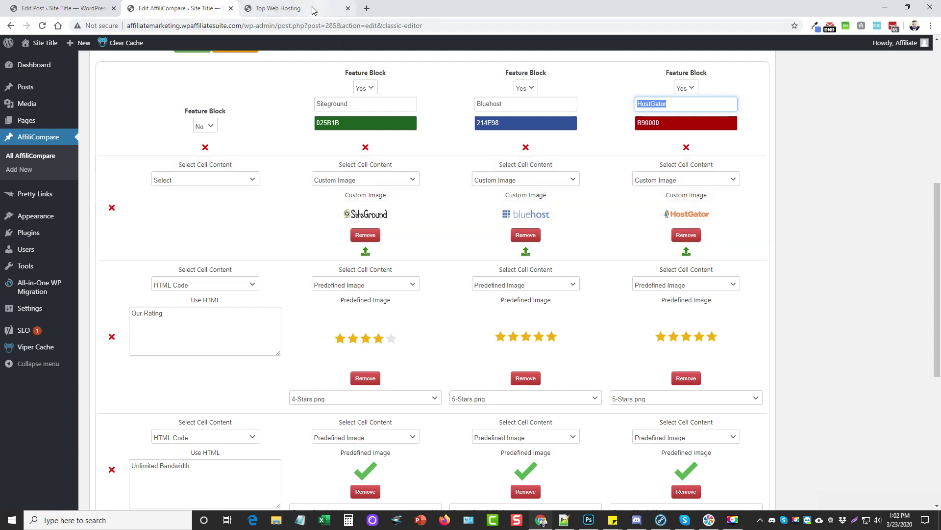
left_click(294, 8)
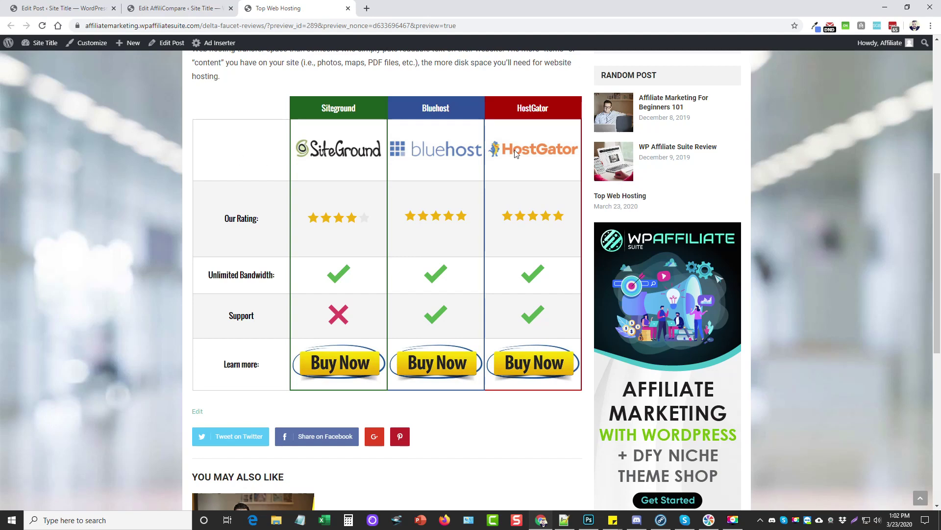
key("ctrl+shift+Tab")
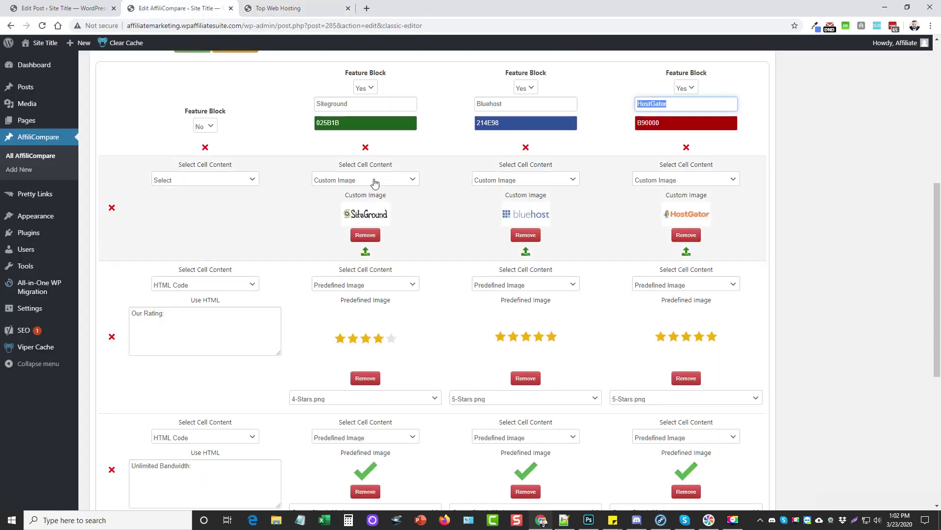
left_click(403, 181)
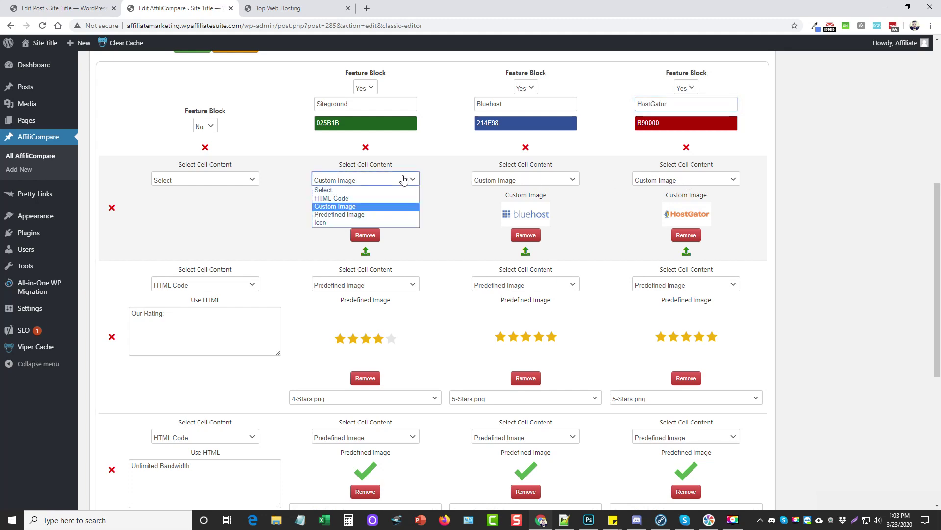
left_click(347, 206)
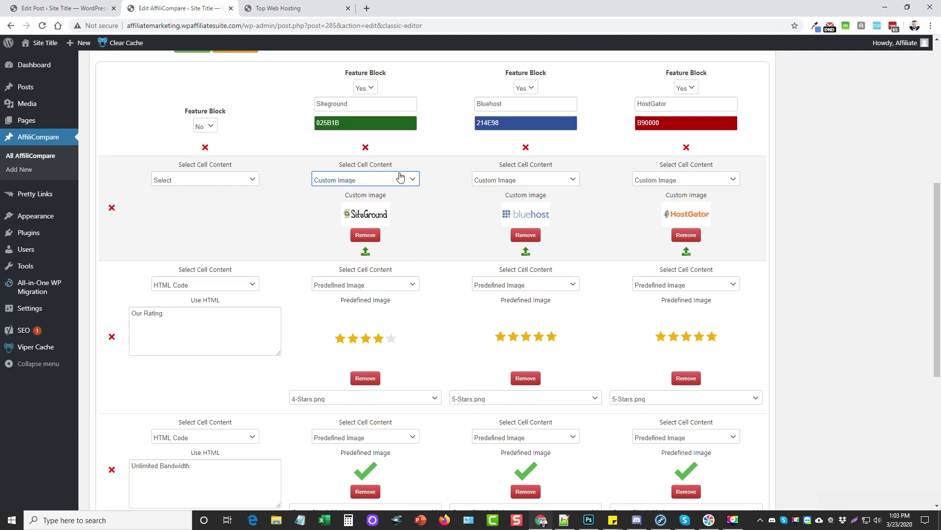
scroll(460, 269, "down", 2)
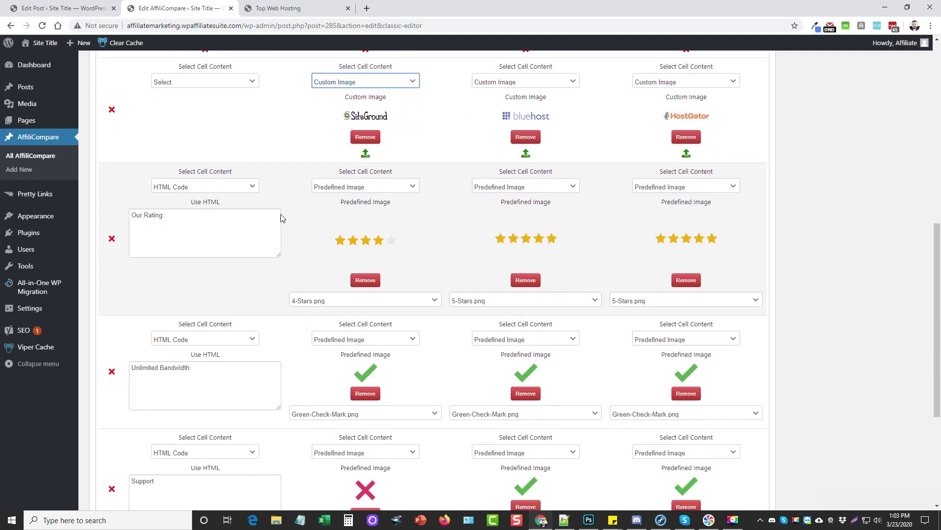
scroll(276, 215, "down", 1)
left_click_drag(176, 169, 133, 166)
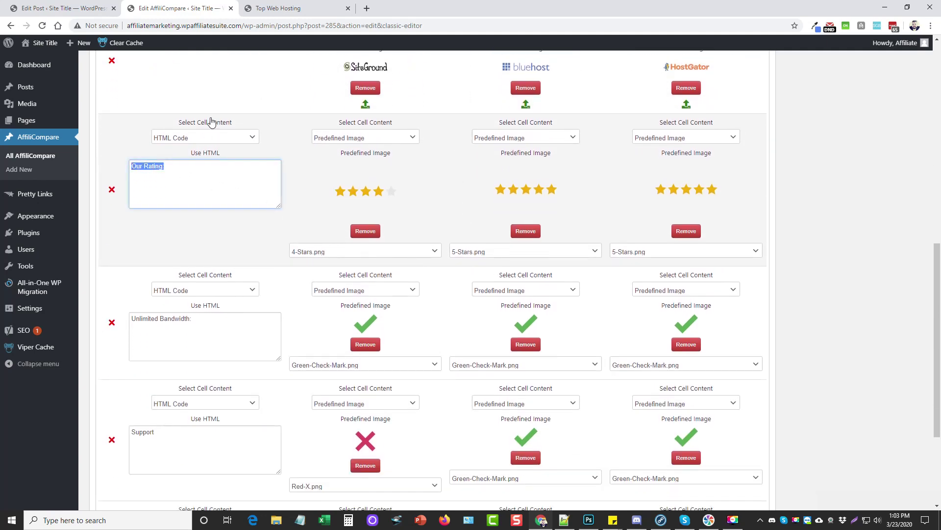
left_click(275, 8)
left_click_drag(260, 218, 225, 219)
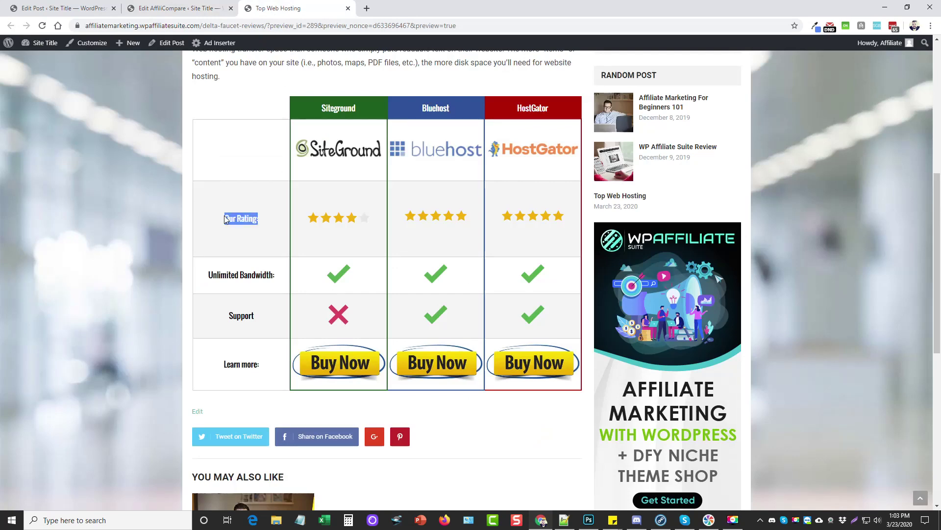
left_click(181, 9)
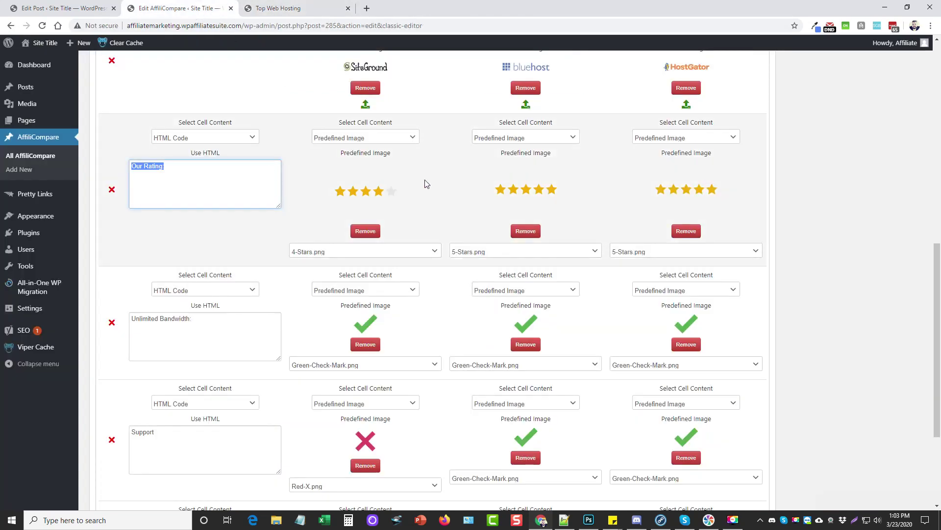
- Try several predefined images in SiteGround's Our Rating cell, settling on 4-Stars.png
left_click(413, 139)
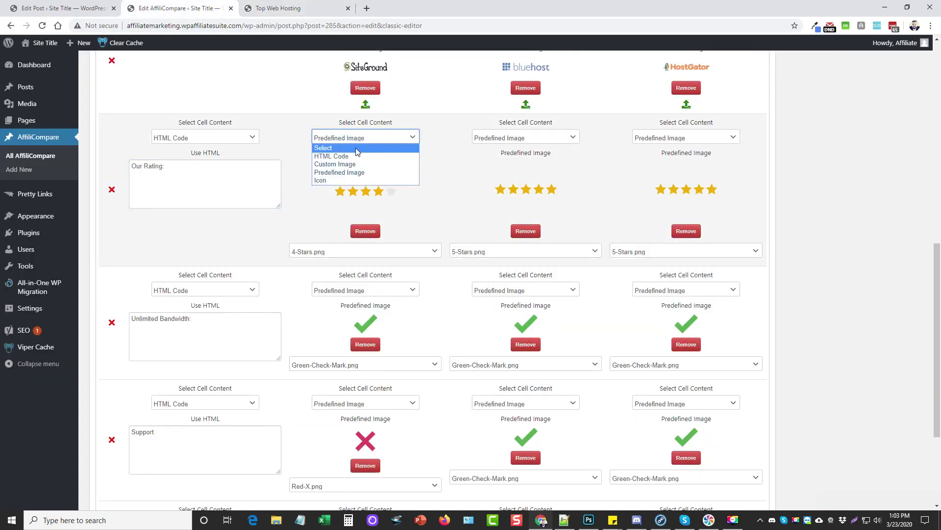
left_click(350, 172)
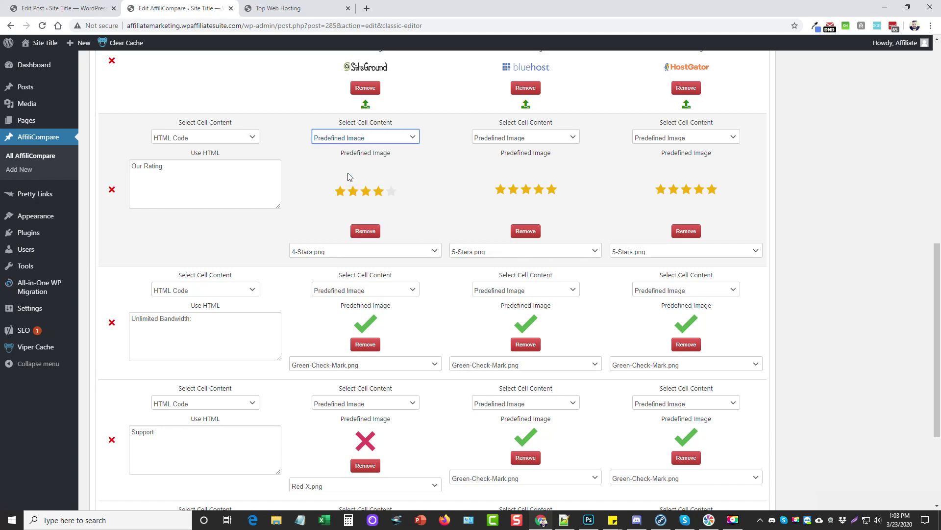
left_click(434, 253)
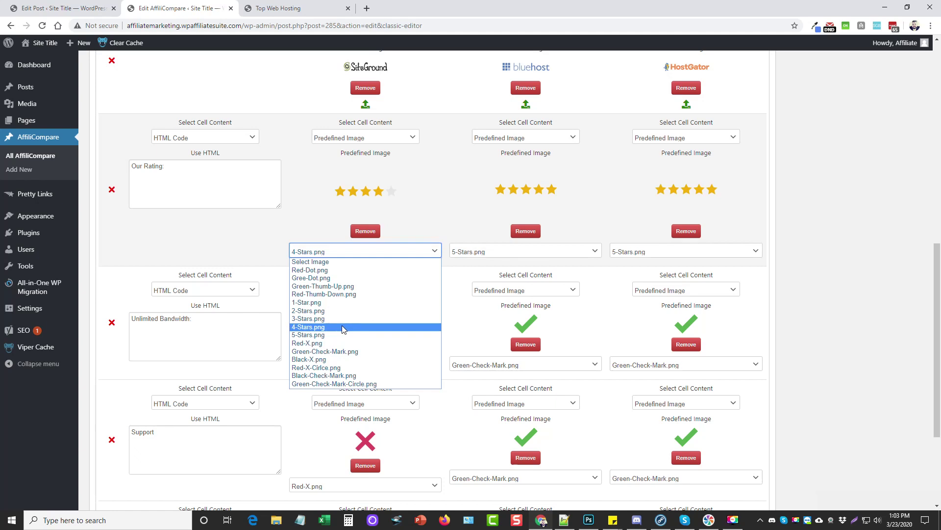
left_click(329, 273)
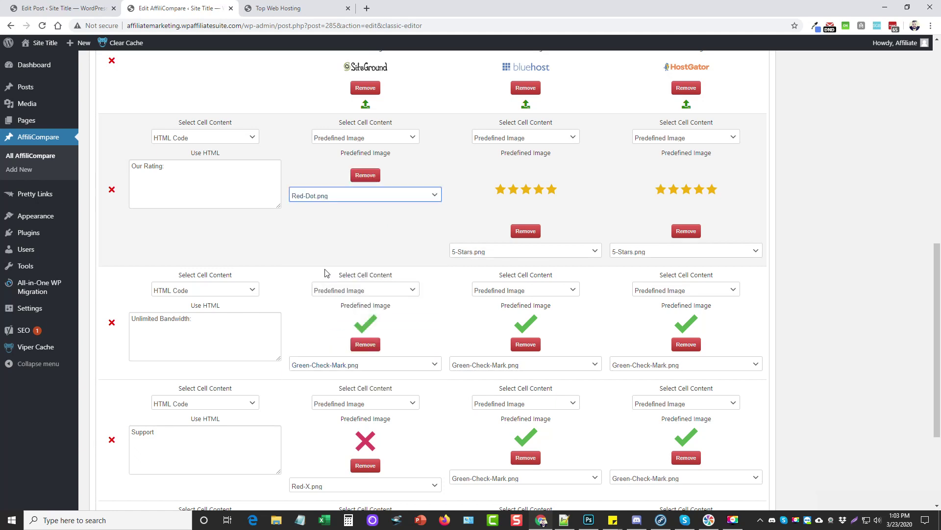
left_click(395, 224)
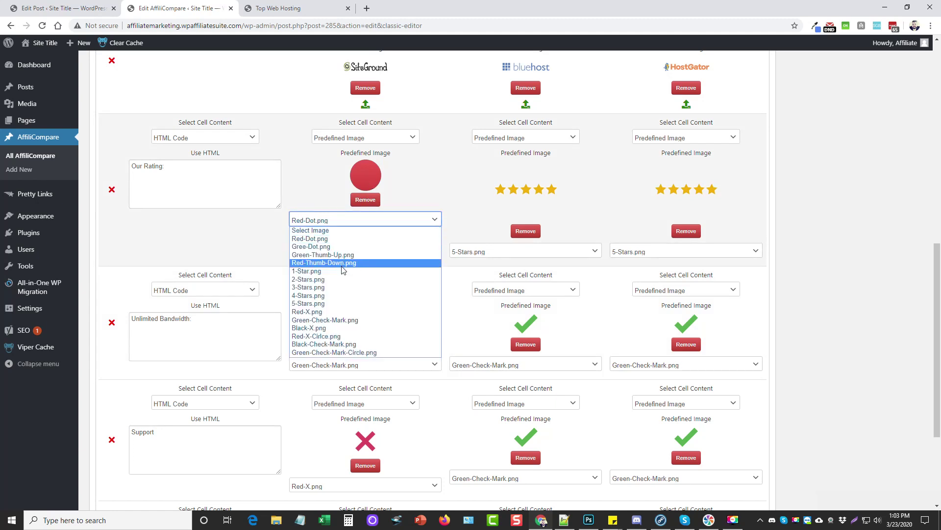
left_click(334, 254)
left_click(430, 218)
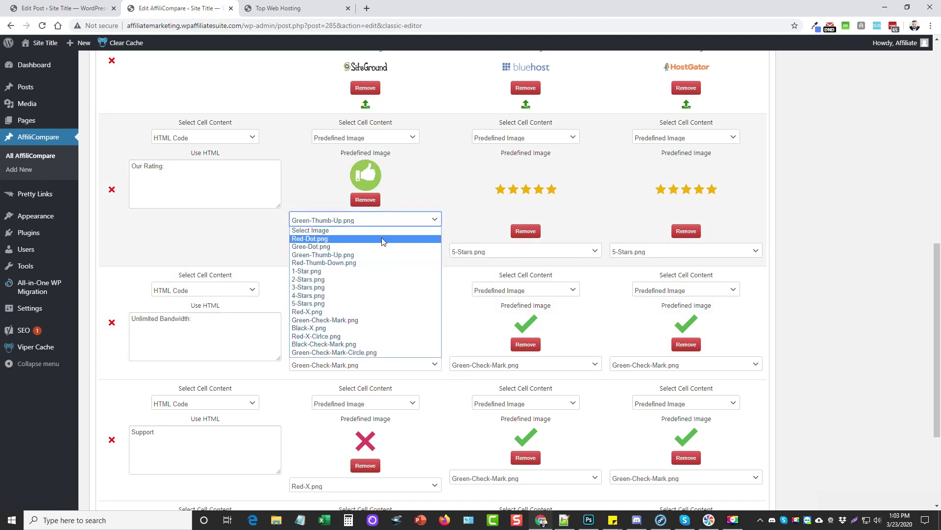
left_click(364, 267)
left_click(399, 221)
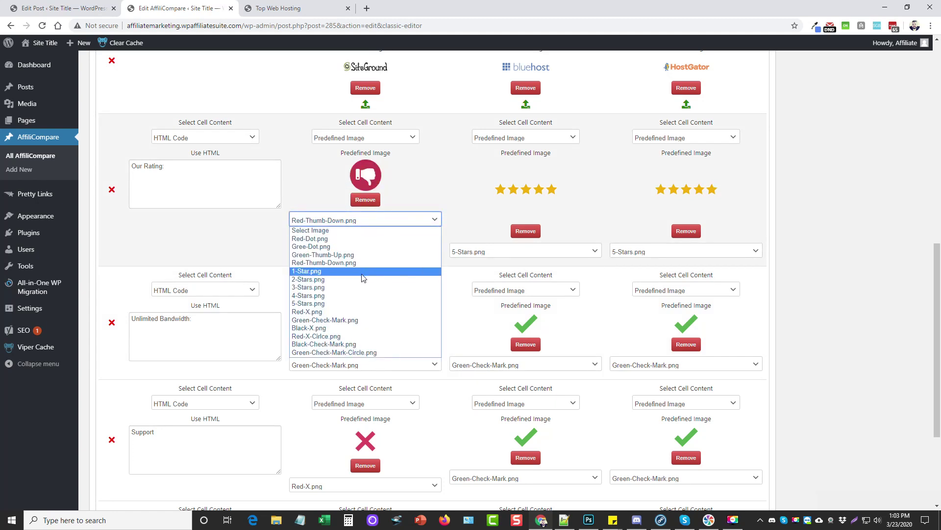
left_click(343, 319)
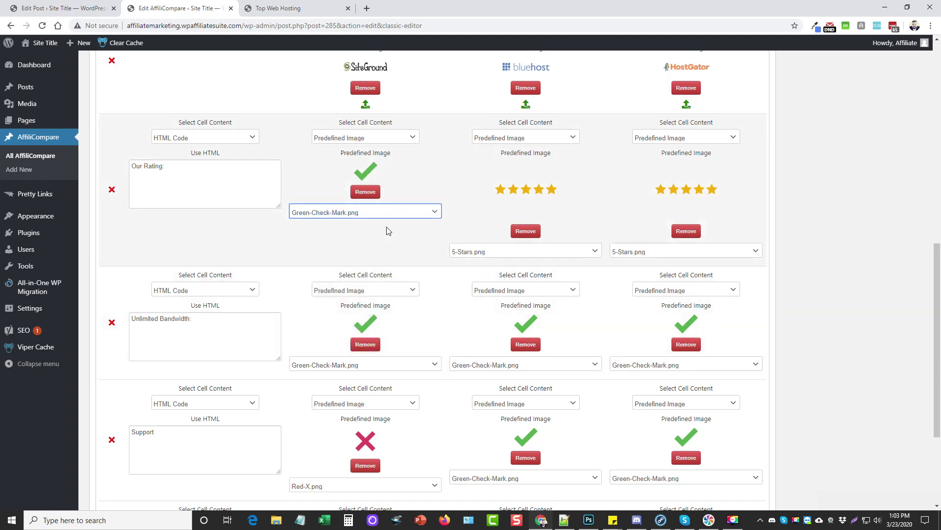
left_click(391, 212)
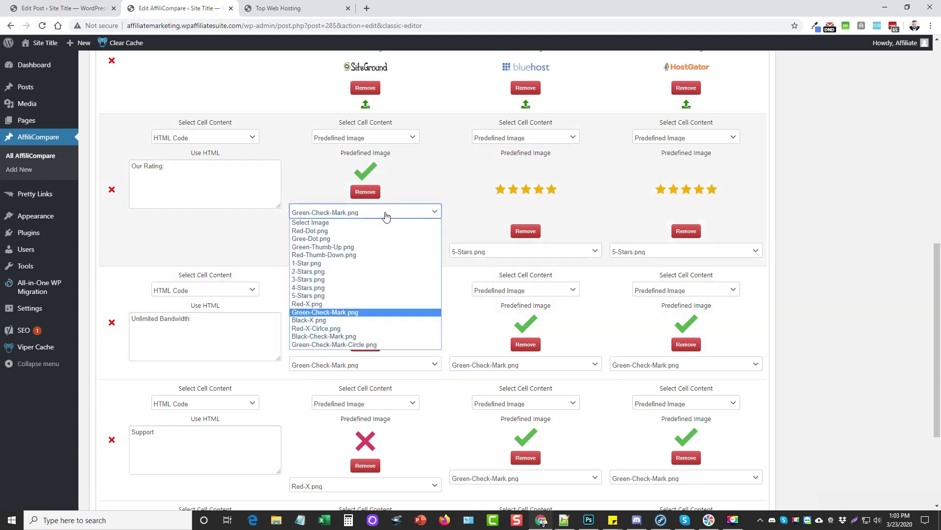
left_click(324, 289)
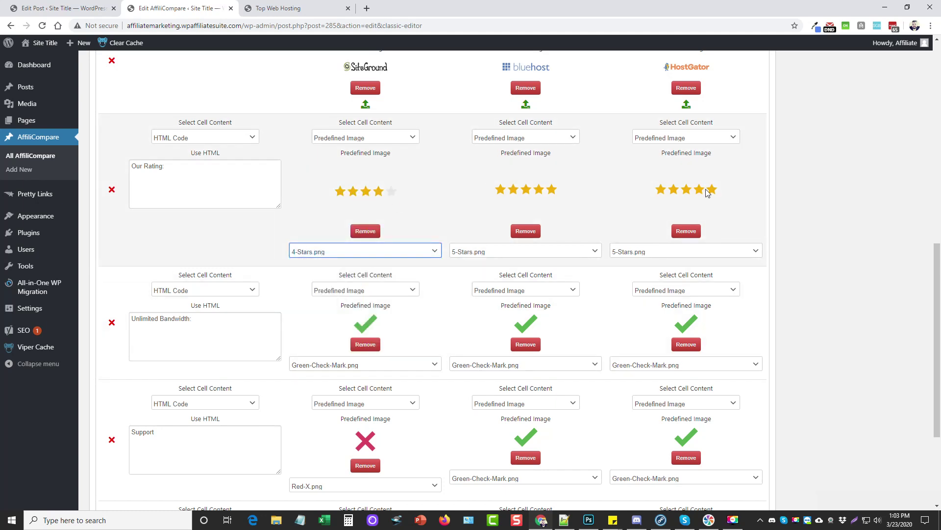
- Keep the Unlimited Bandwidth label cell's content type as HTML code
scroll(364, 243, "down", 2)
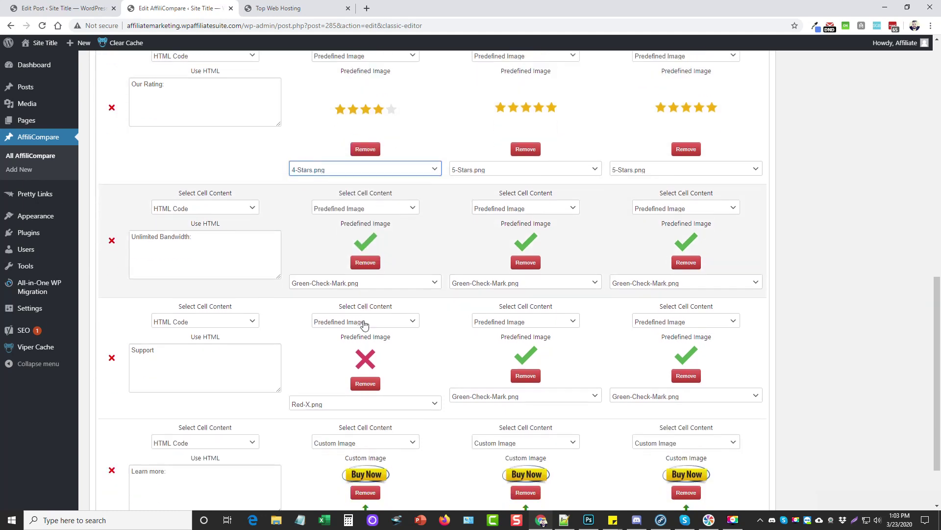
left_click(223, 192)
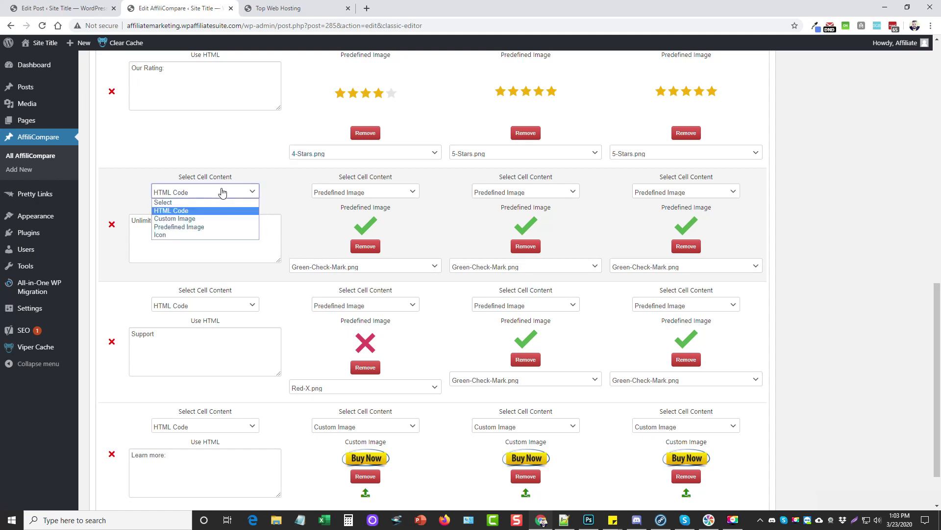
left_click(222, 191)
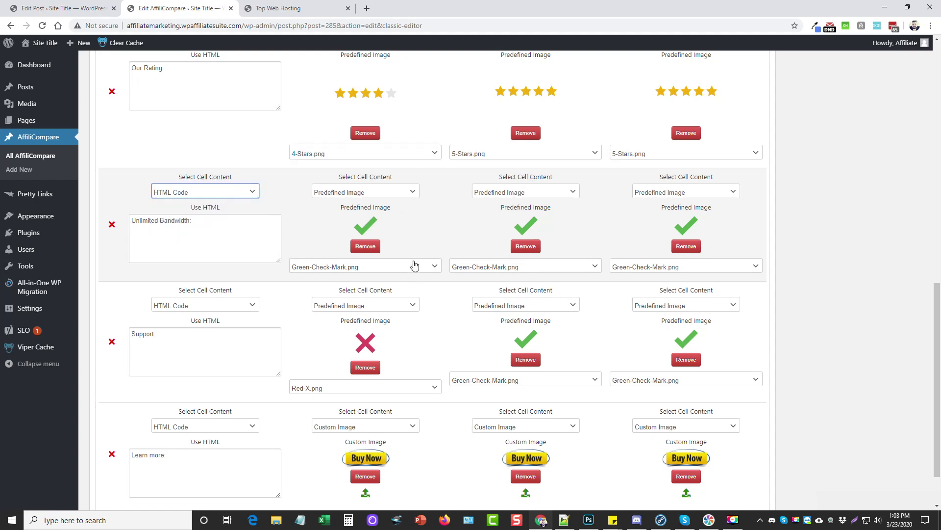
scroll(419, 394, "down", 2)
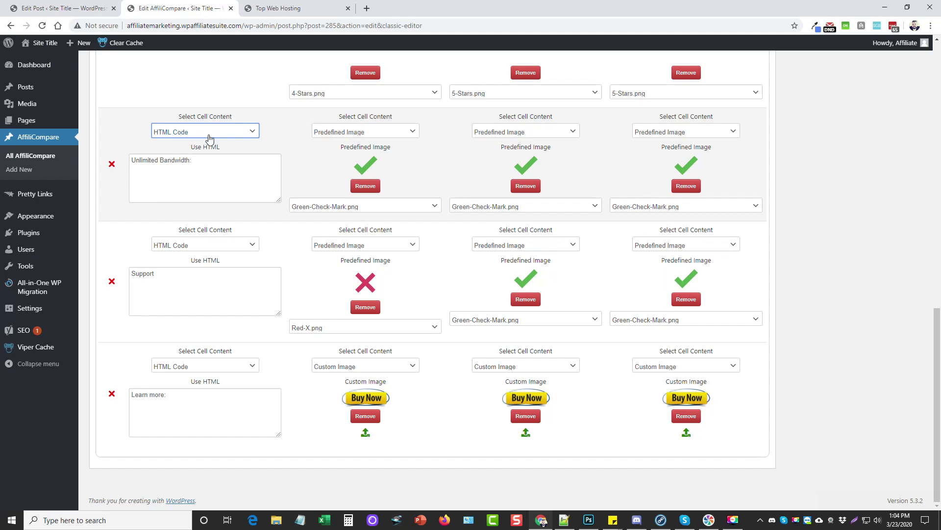
- Highlight the Unlimited Bandwidth and Support label text, then view them in the Top Web Hosting preview
left_click_drag(201, 160, 115, 162)
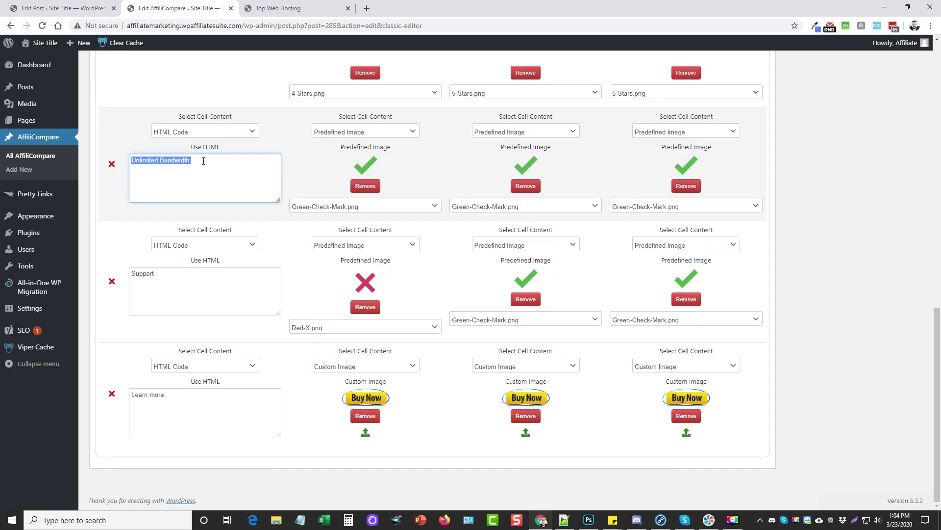
left_click_drag(162, 274, 127, 277)
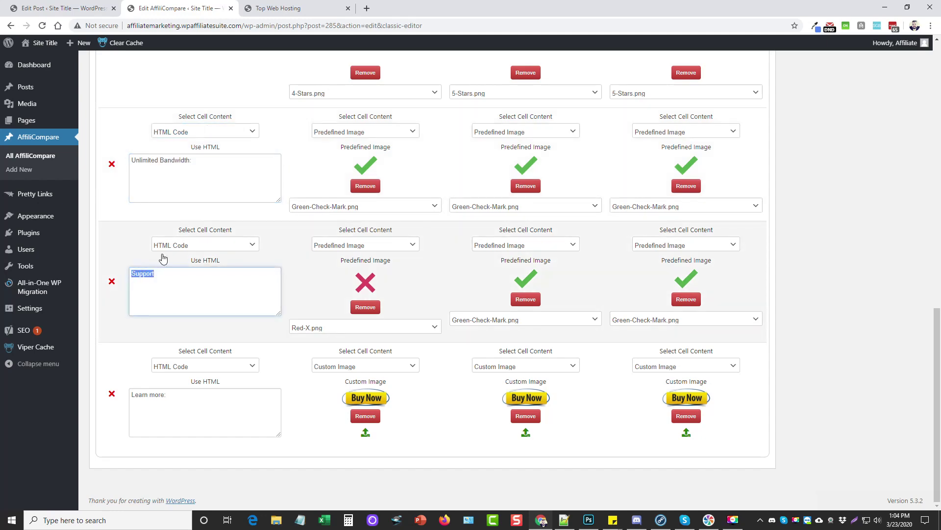
left_click(289, 9)
left_click_drag(270, 270, 198, 274)
- Highlight the Support label in the preview, then return to the AffiliCompare editor's Table Settings
left_click_drag(255, 316, 235, 311)
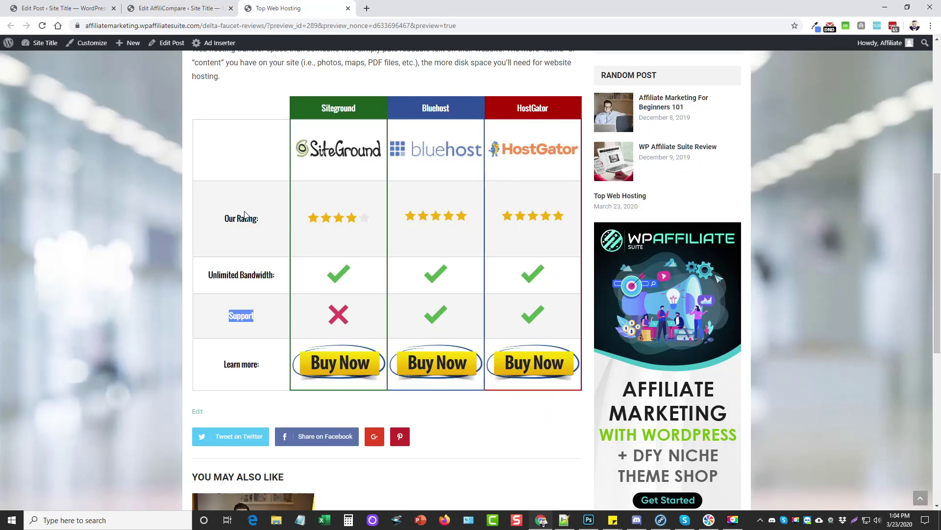
left_click(256, 278)
left_click(194, 8)
left_click(177, 286)
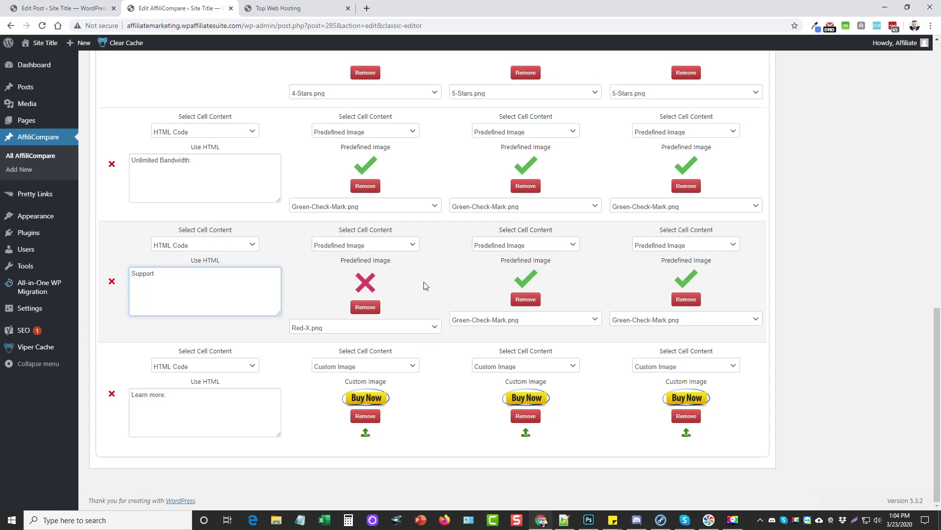
scroll(324, 345, "up", 10)
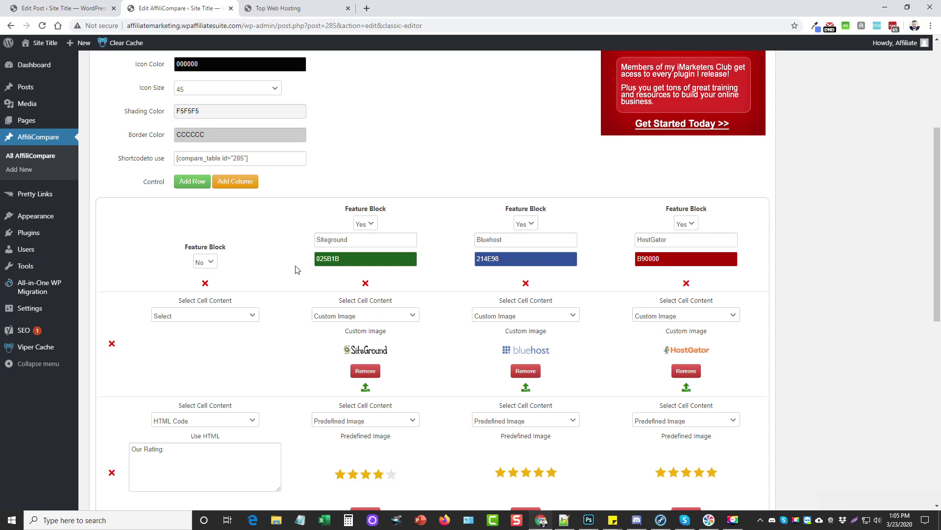
- Add a fifth column, save the table with Update, and reload the Top Web Hosting preview
left_click(236, 182)
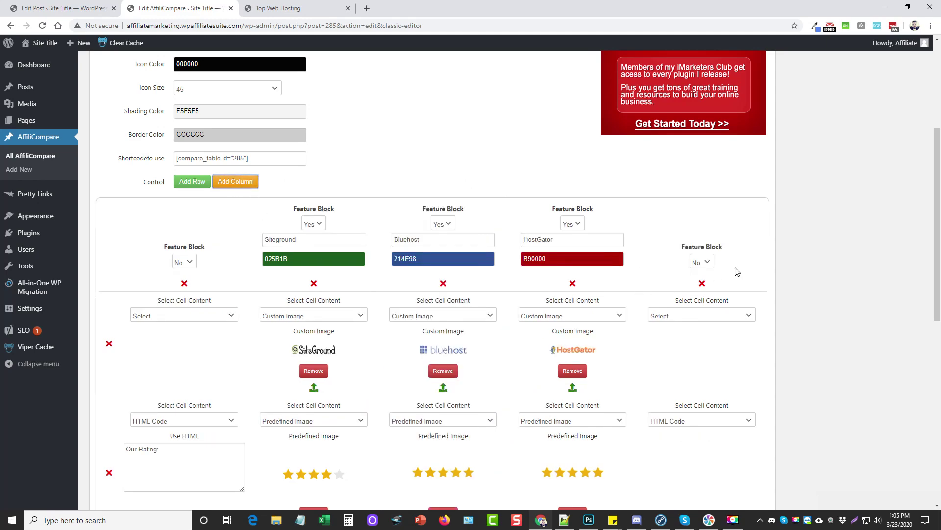
scroll(706, 265, "down", 9)
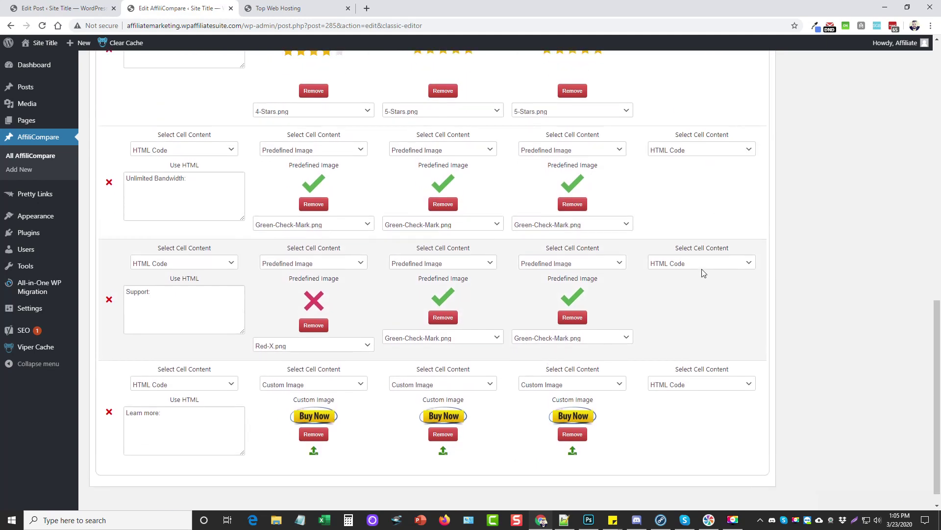
scroll(703, 273, "up", 10)
left_click(900, 158)
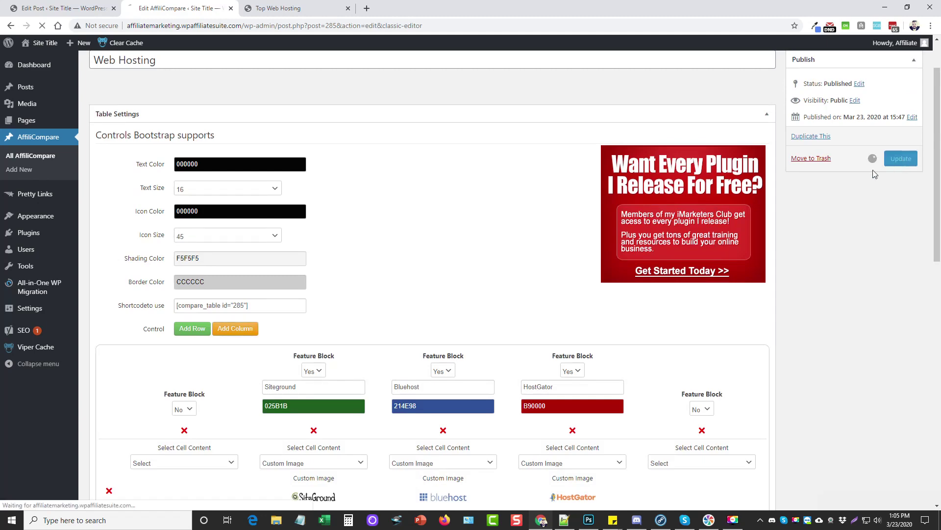
left_click(293, 8)
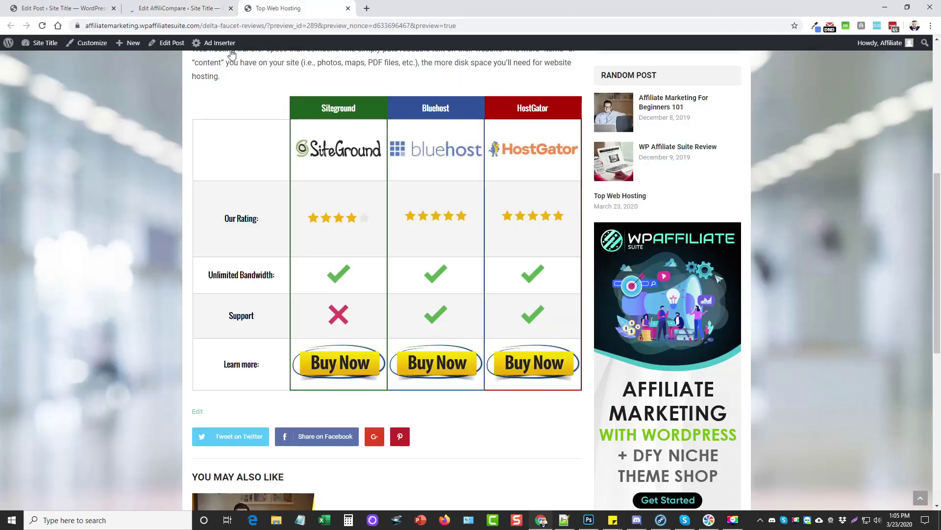
left_click(42, 26)
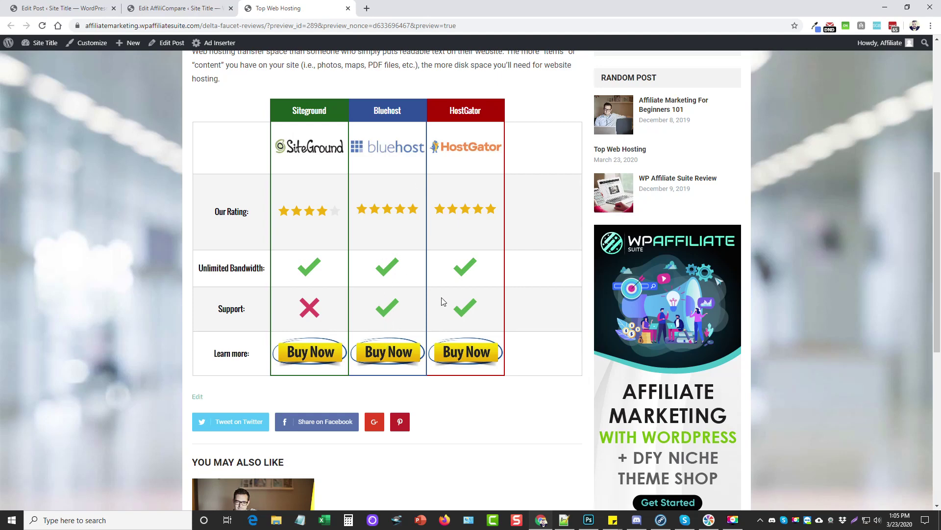
- Add a sixth column, update the table, and reload the preview to check the wider table
left_click(173, 9)
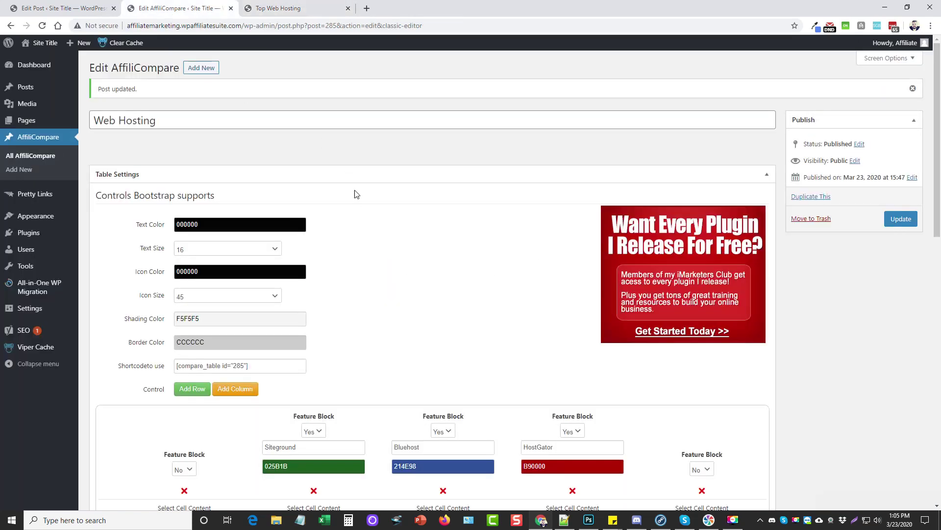
left_click(235, 390)
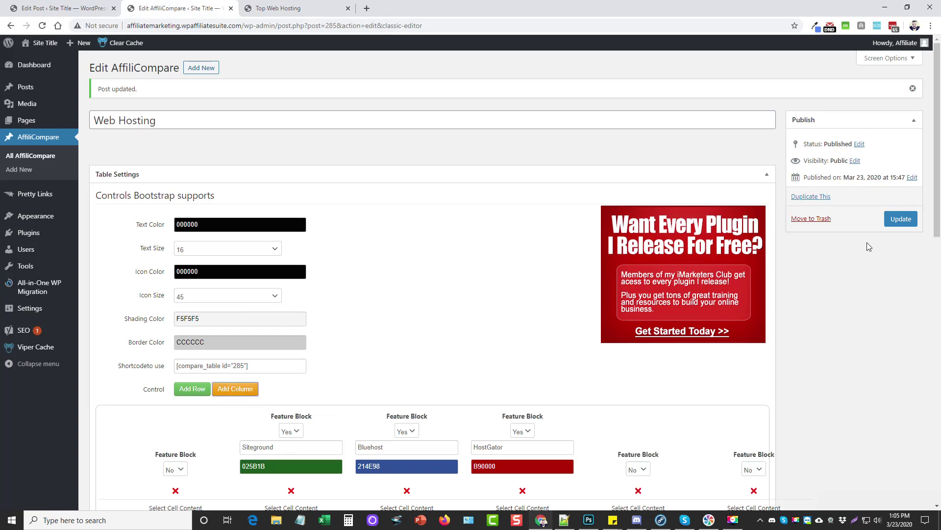
left_click(901, 219)
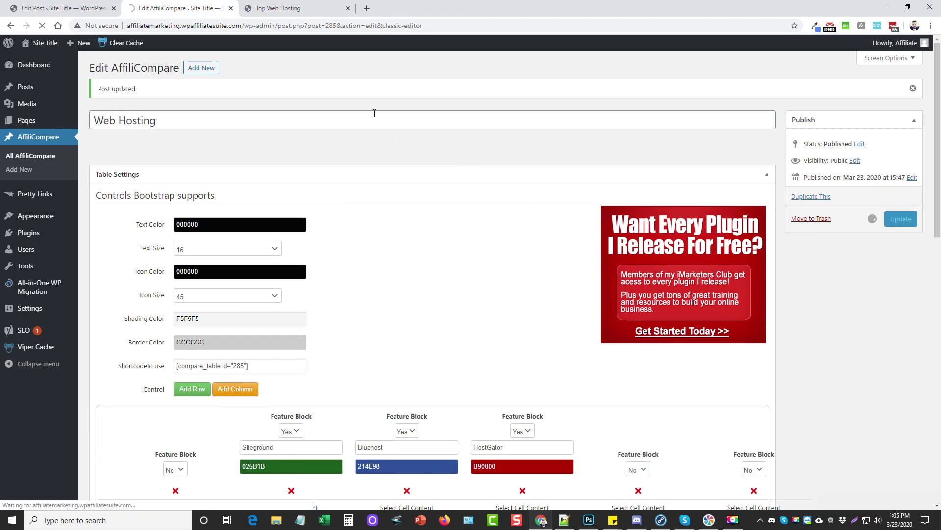
left_click(274, 9)
left_click(42, 25)
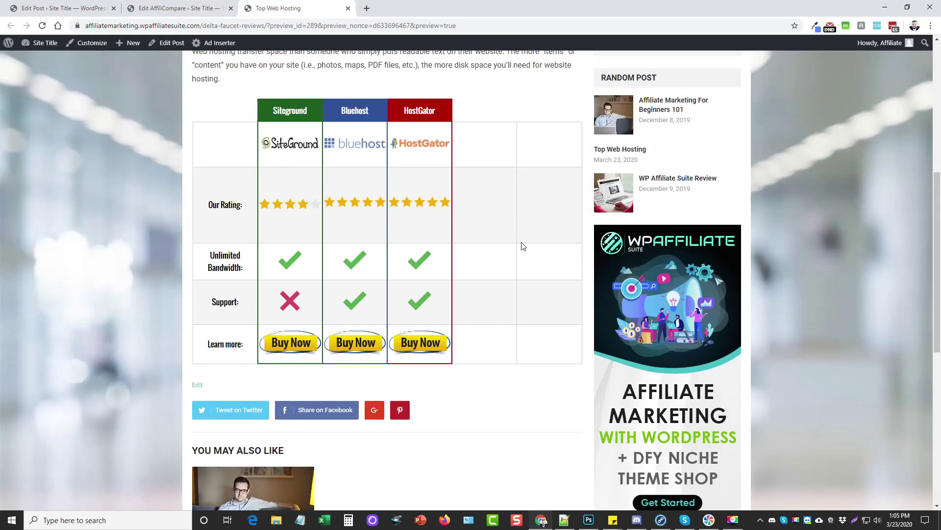
scroll(524, 273, "up", 3)
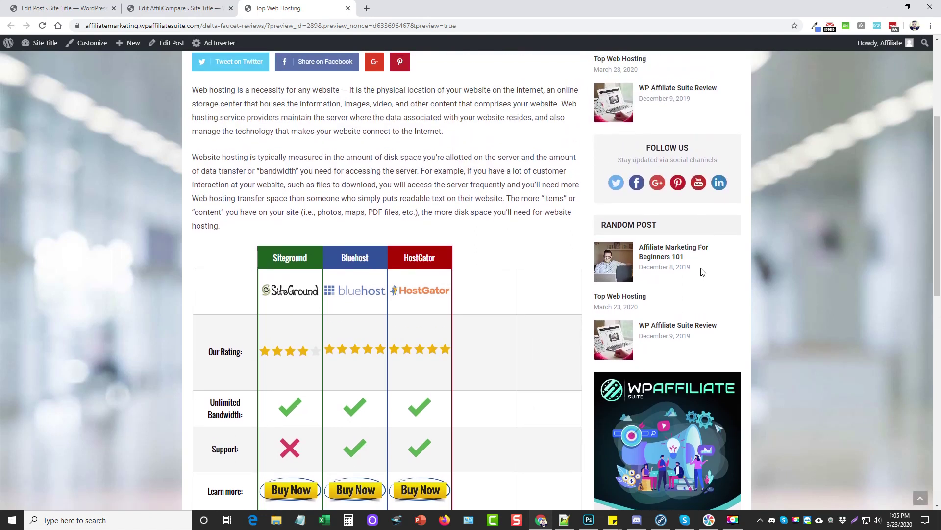
scroll(505, 272, "down", 1)
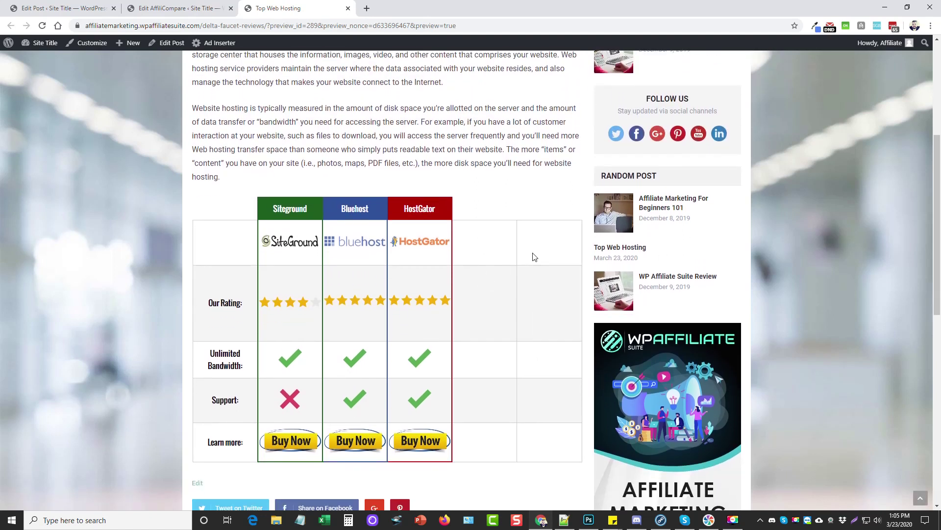
scroll(515, 260, "down", 1)
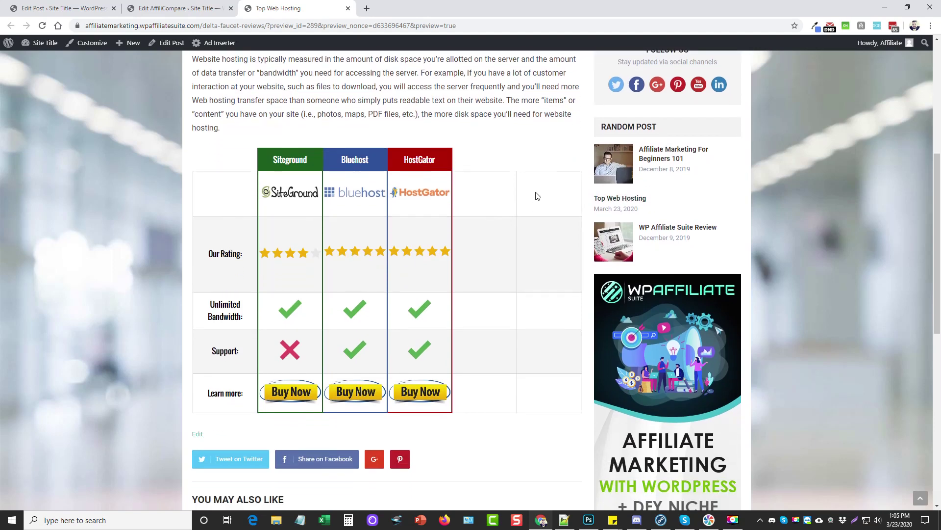
- Delete the two empty extra columns from the AffiliCompare table using their red X buttons
left_click(183, 12)
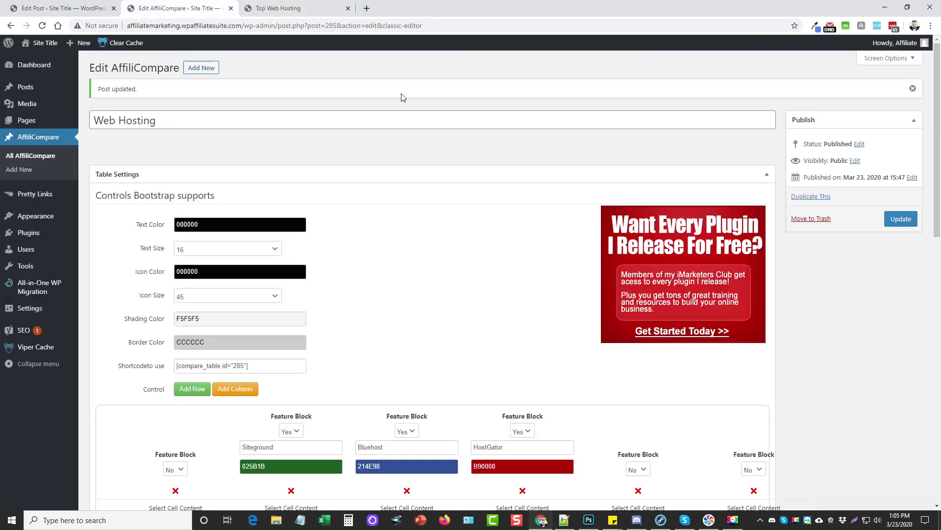
scroll(583, 414, "down", 4)
scroll(856, 269, "down", 3)
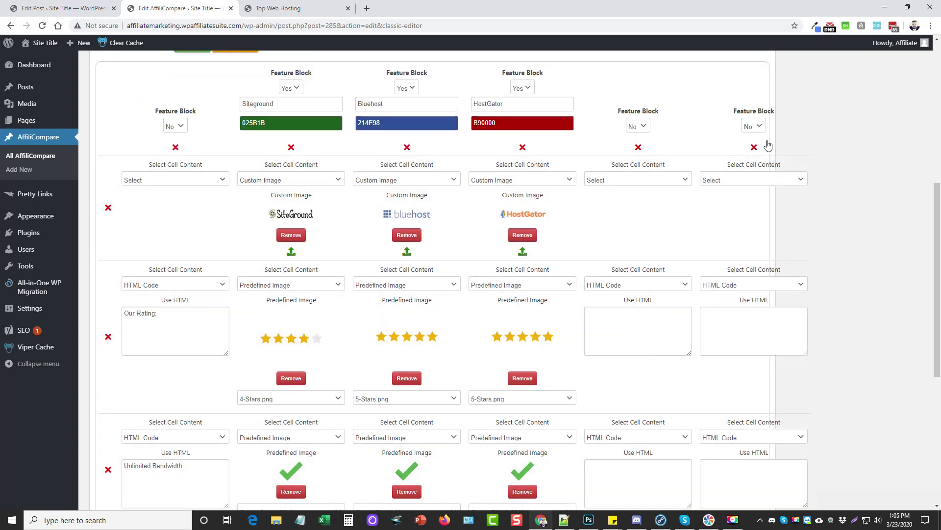
left_click(754, 148)
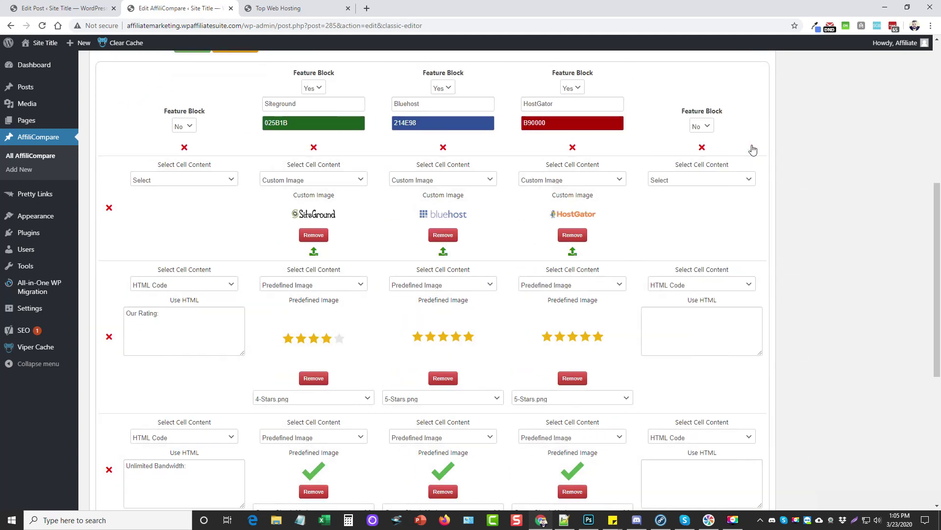
left_click(703, 147)
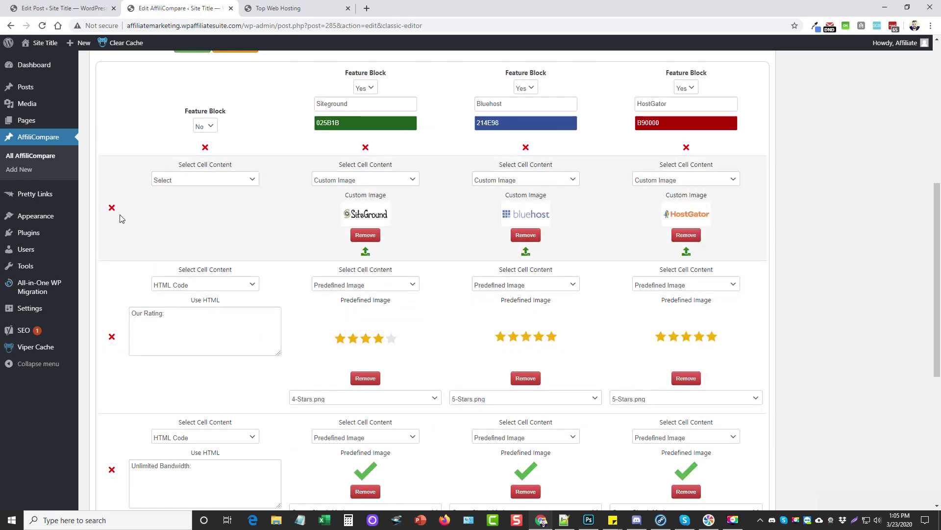
- Try dragging the logo row to a different position in the table
scroll(121, 301, "down", 4)
scroll(123, 294, "up", 5)
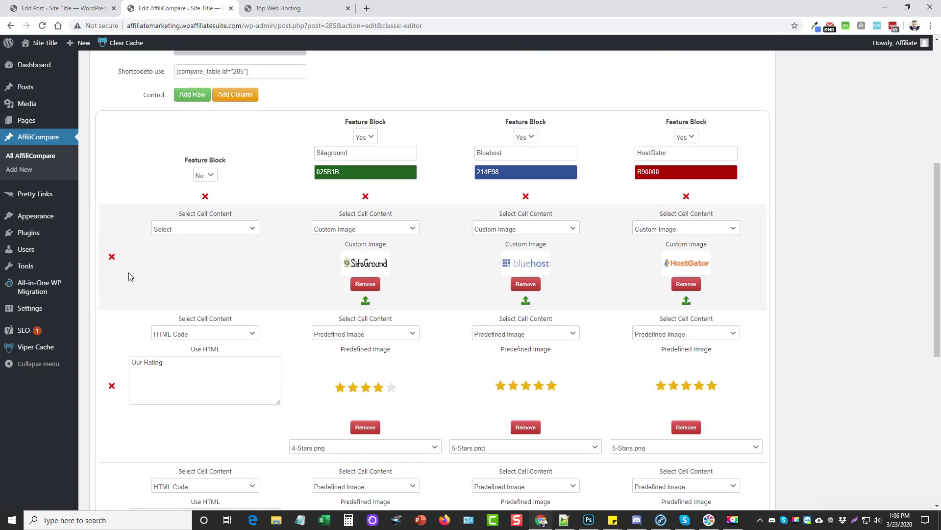
left_click_drag(130, 276, 184, 177)
scroll(198, 296, "down", 1)
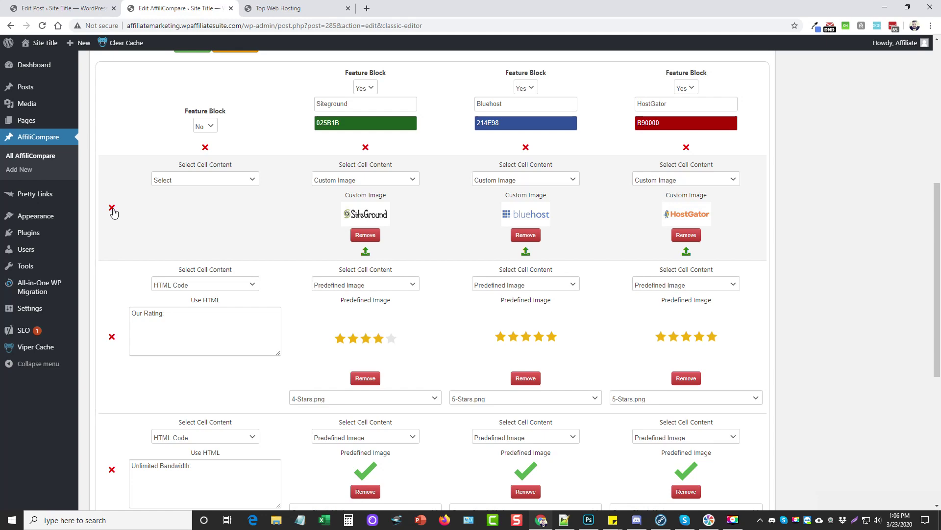
scroll(352, 272, "down", 6)
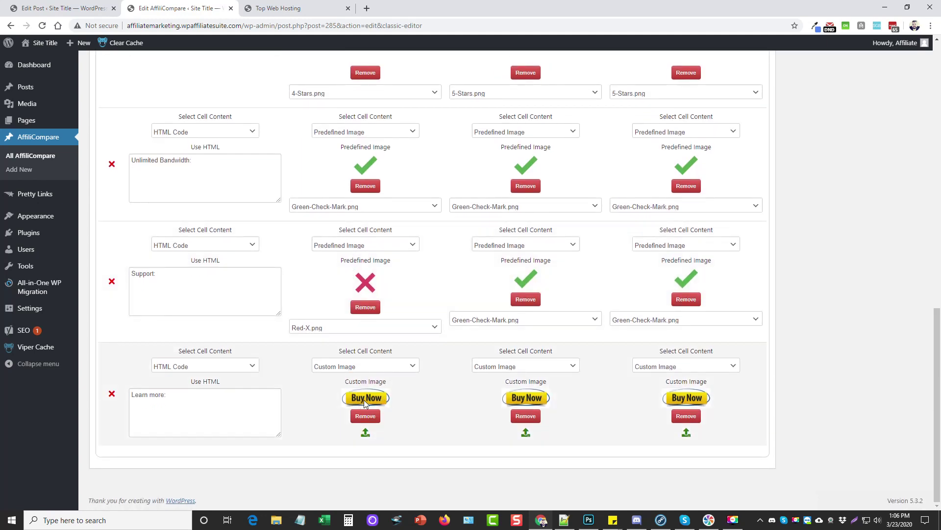
left_click(373, 368)
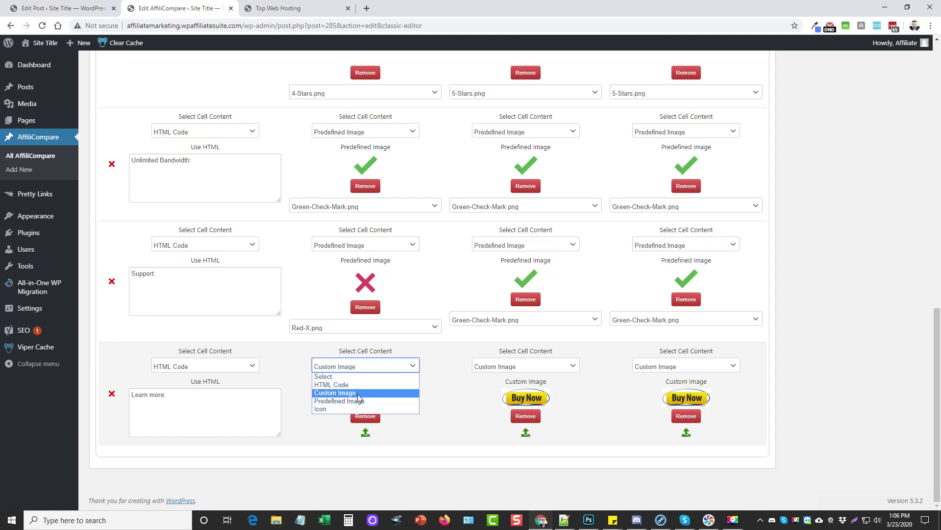
left_click(421, 386)
left_click(366, 433)
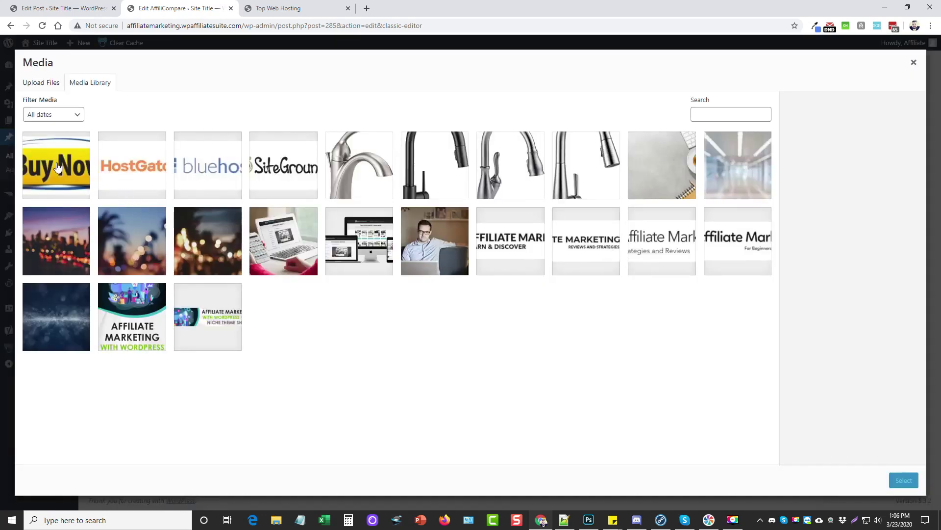
left_click(913, 63)
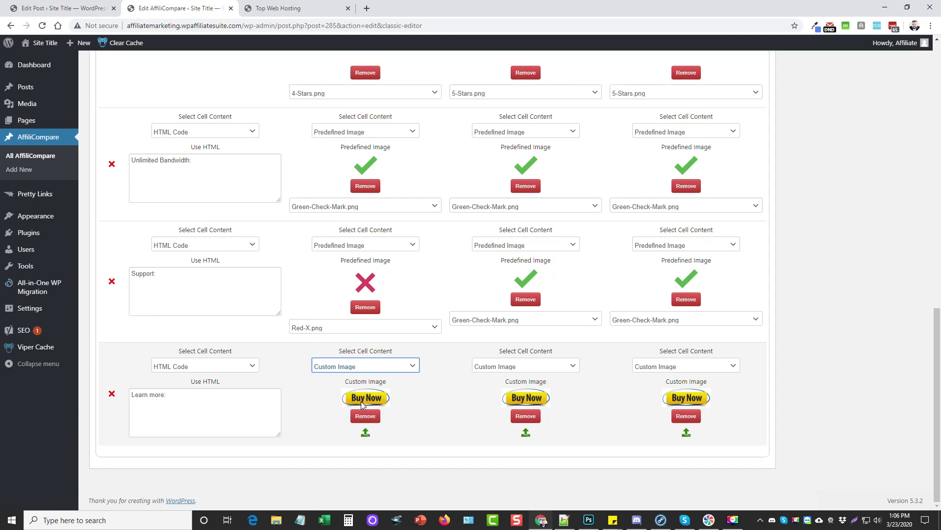
left_click(373, 366)
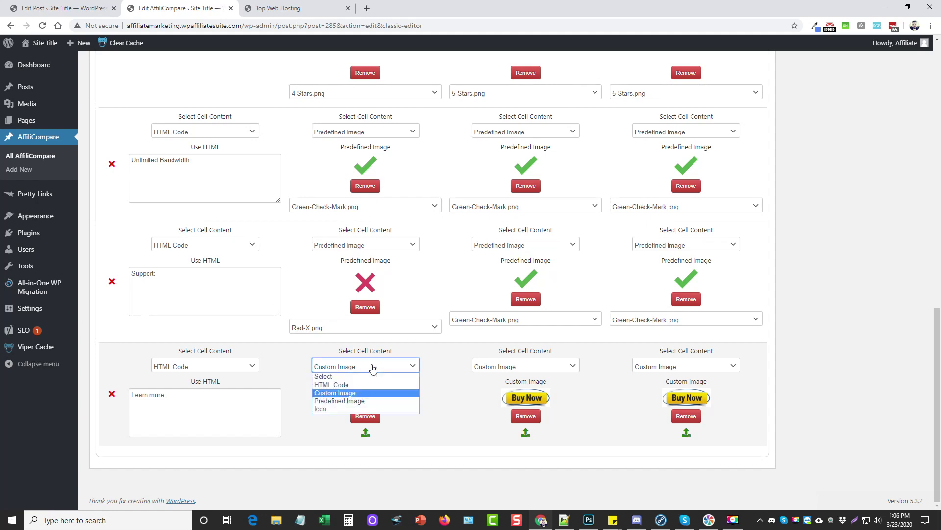
left_click(356, 385)
left_click(317, 401)
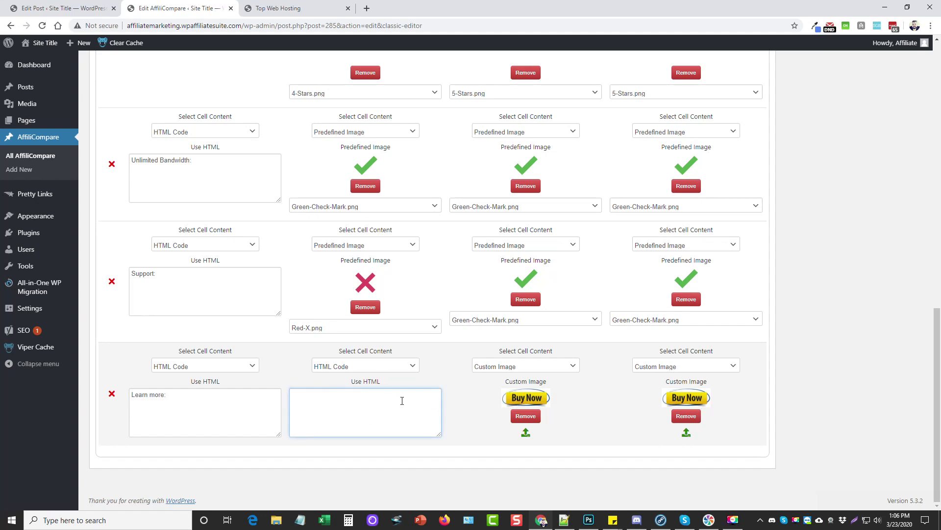
left_click(390, 368)
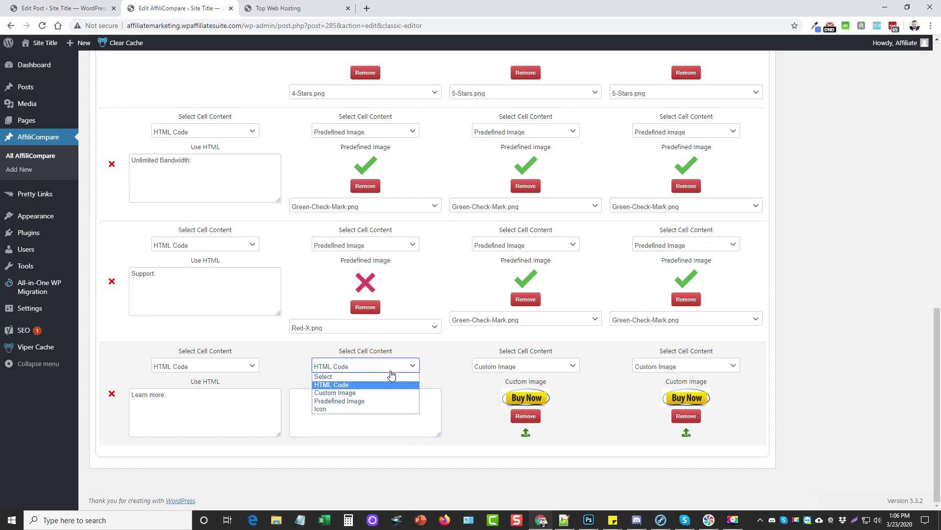
left_click(377, 390)
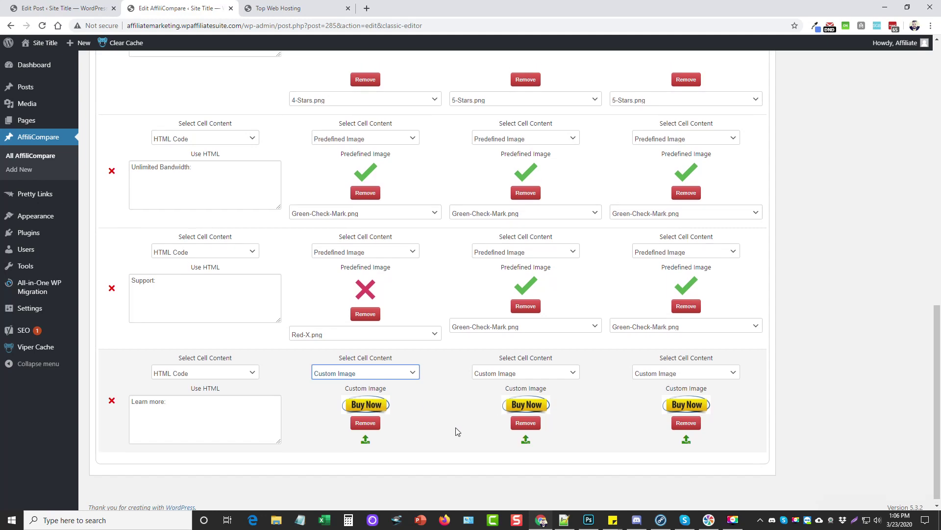
scroll(455, 410, "up", 15)
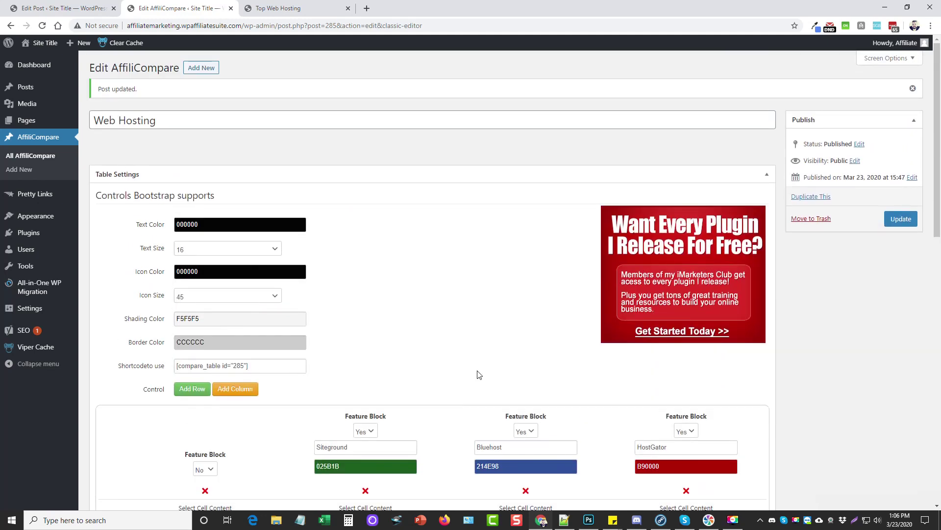
- Reload the Top Web Hosting preview to check the table, then save the table with Update
left_click(276, 15)
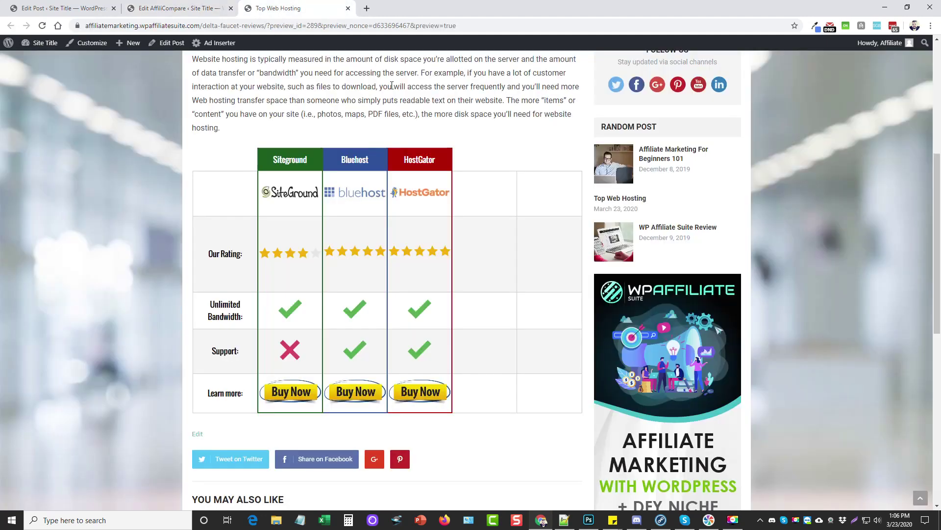
left_click(43, 25)
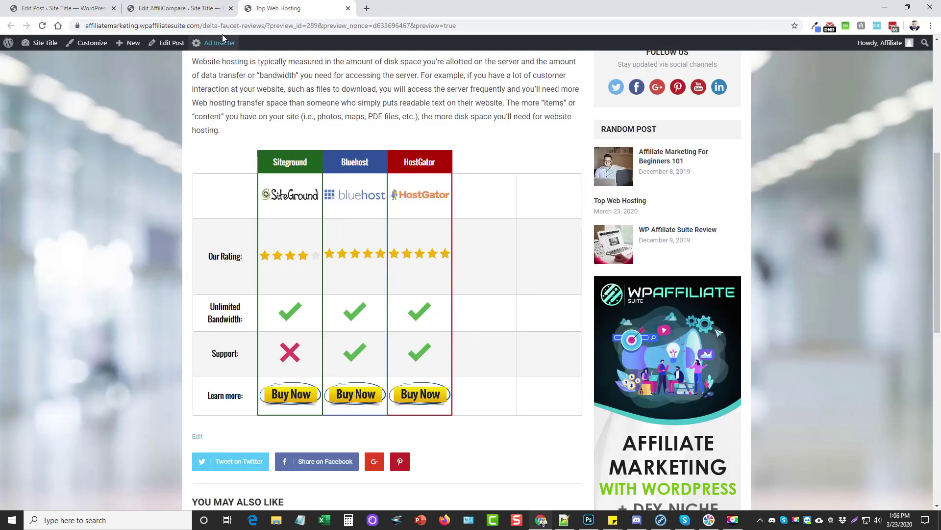
left_click(201, 14)
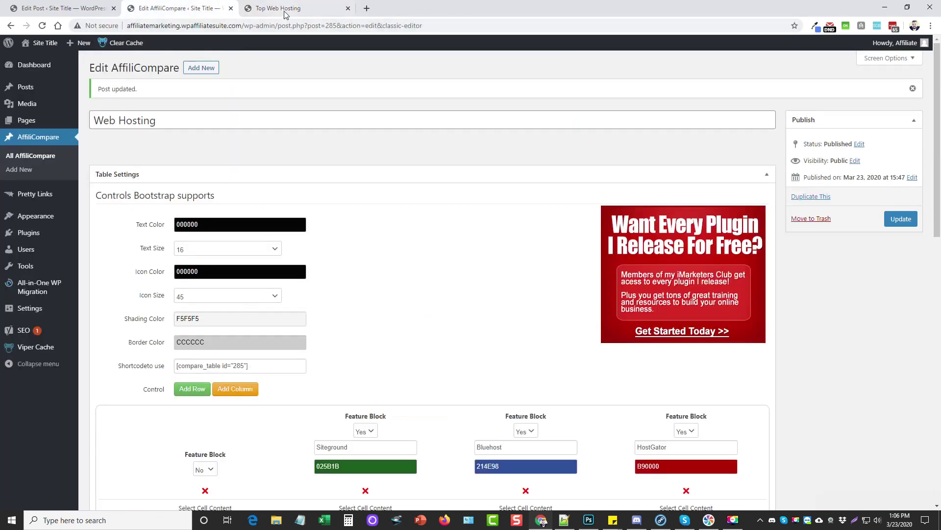
left_click(901, 220)
- Strip the preview query from the address to load the live Top Web Hosting post
left_click(315, 15)
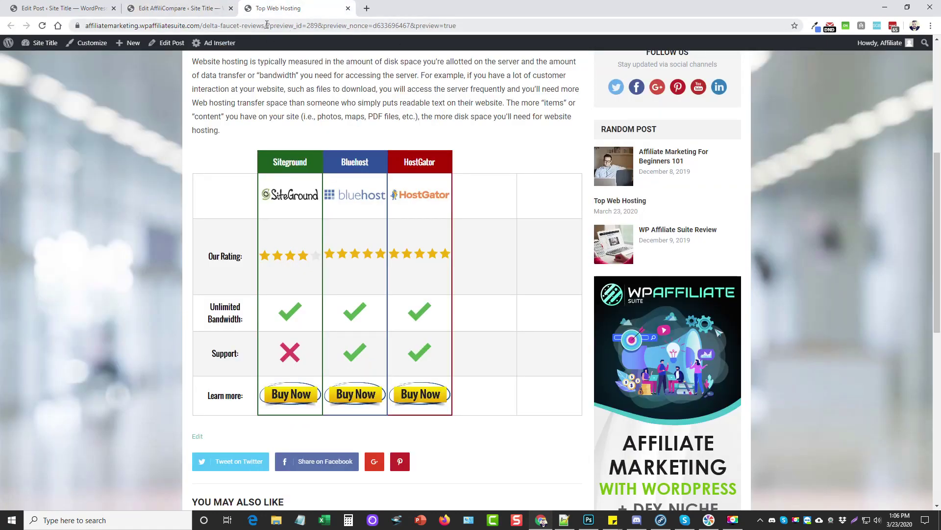
left_click_drag(266, 25, 485, 26)
key("BackSpace")
key("Return")
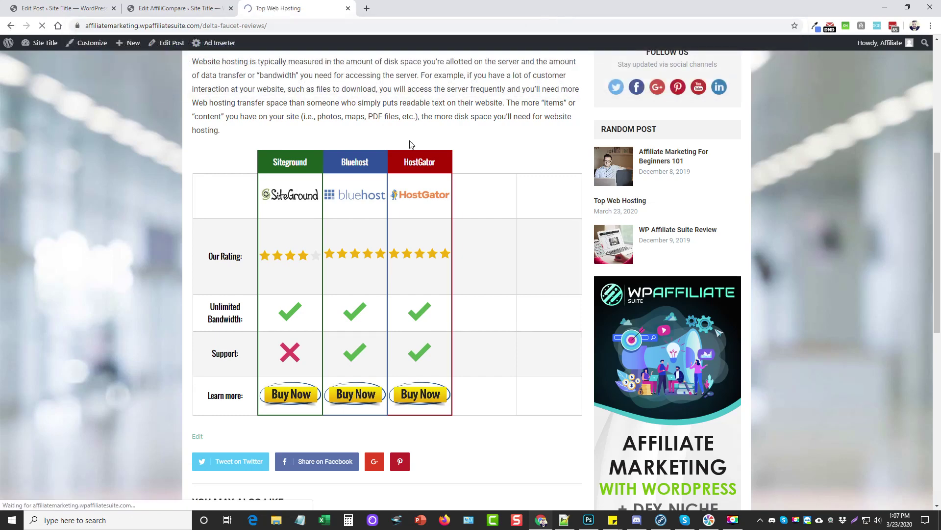
scroll(391, 258, "down", 7)
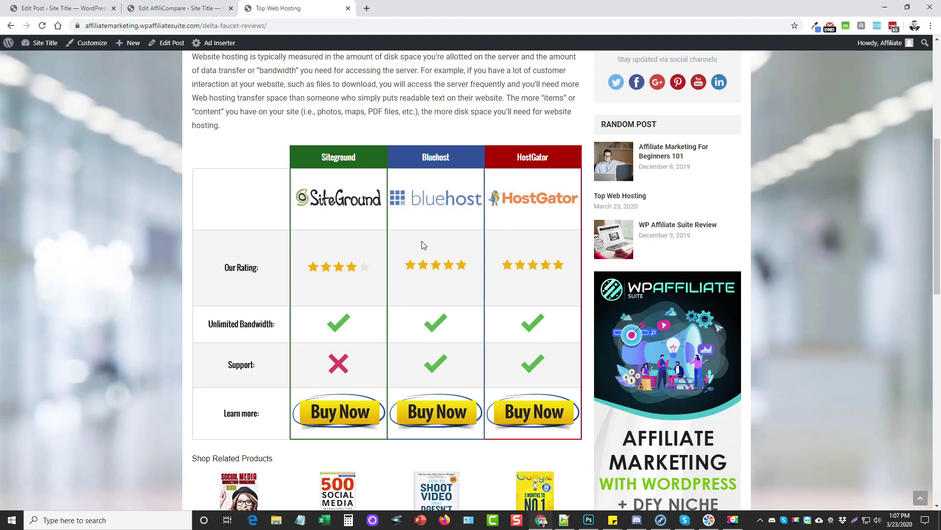
scroll(423, 245, "up", 1)
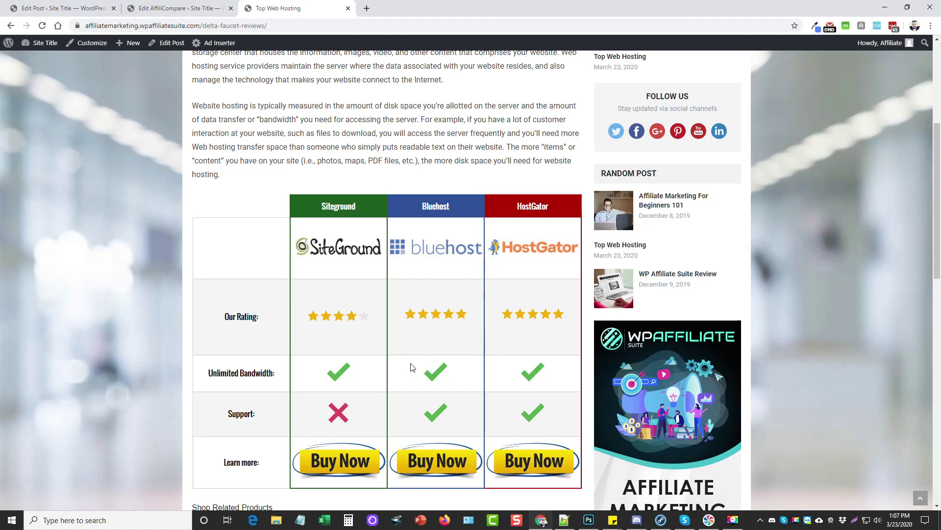
scroll(423, 363, "up", 3)
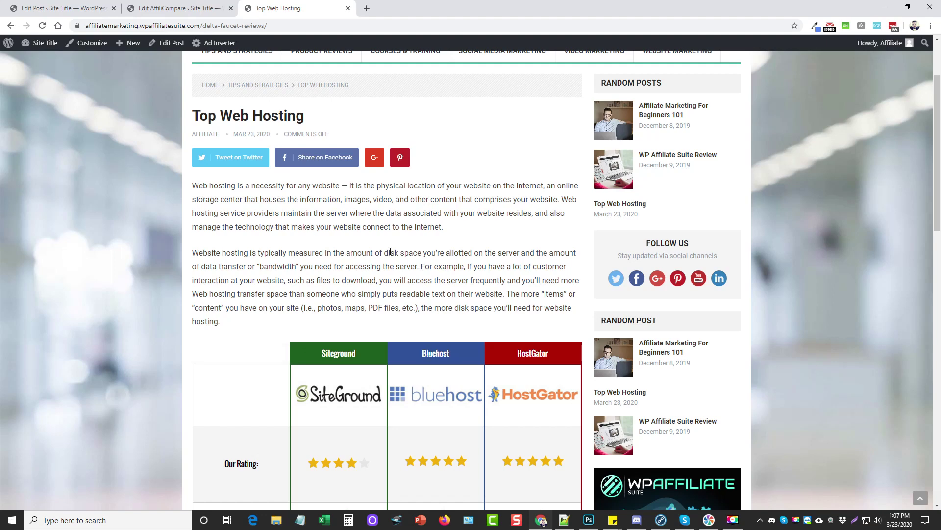
scroll(405, 180, "down", 3)
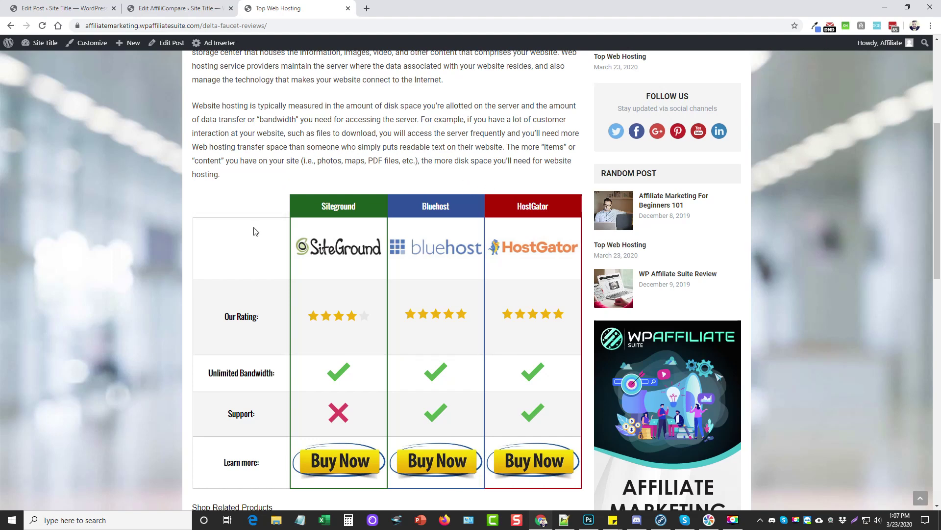
scroll(264, 242, "up", 4)
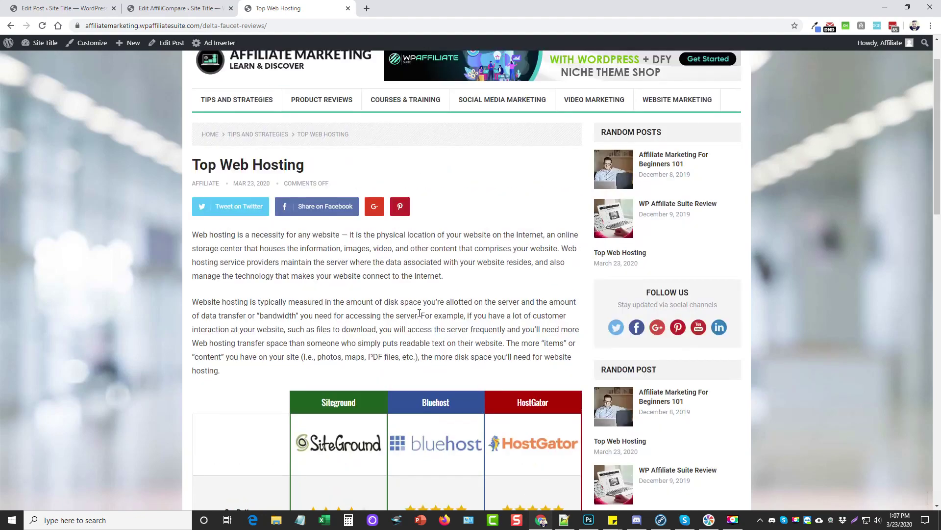
scroll(420, 312, "down", 4)
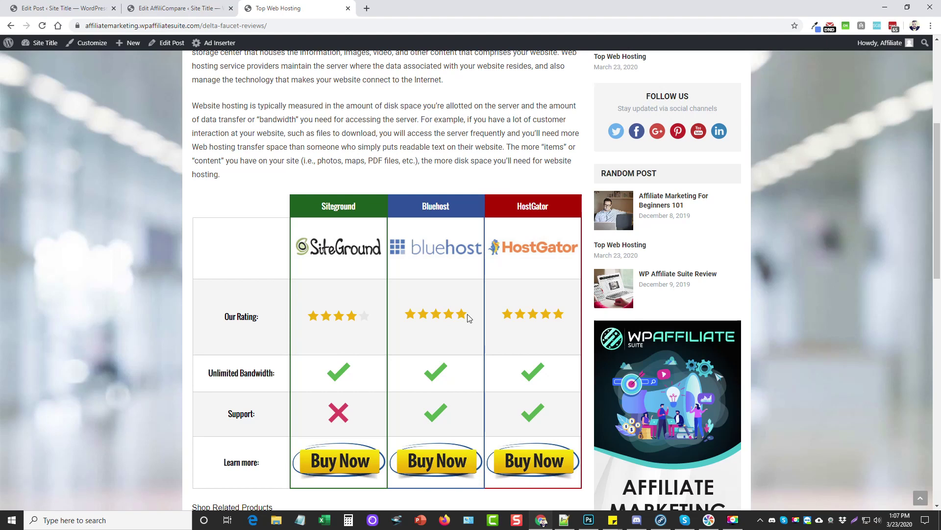
scroll(319, 313, "up", 5)
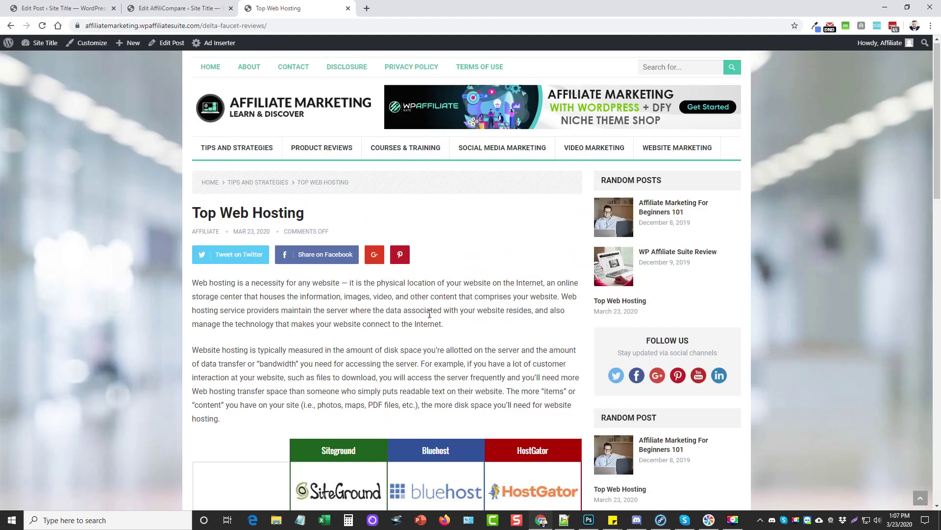